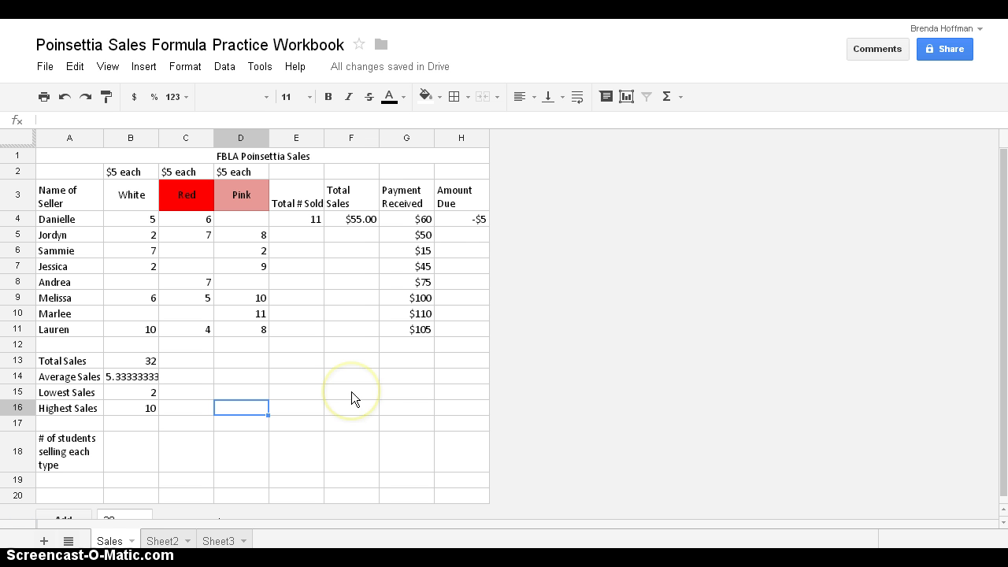
Step: Clear the Payment Received amounts for all sellers in G4:G11
left_click(423, 222)
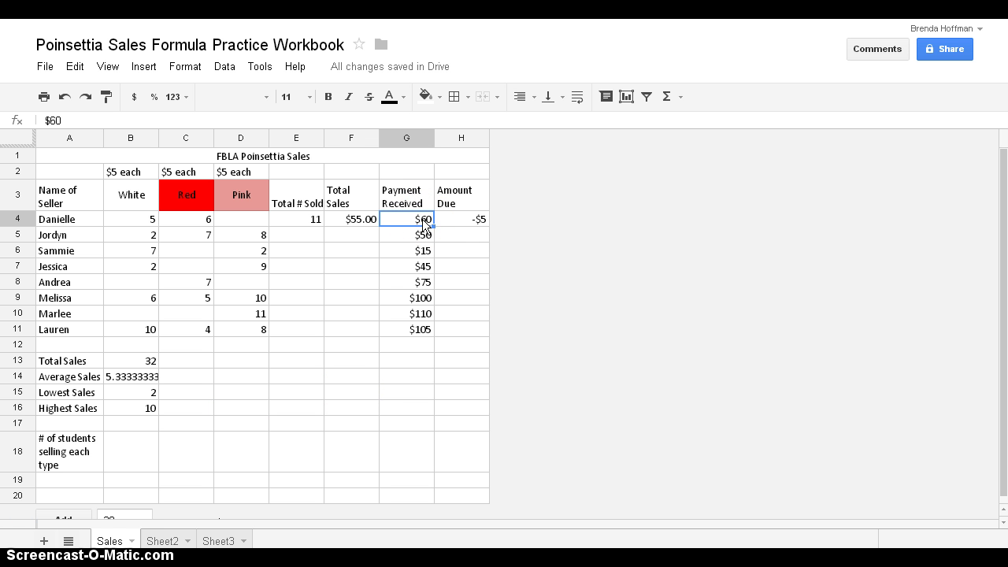
left_click(413, 222)
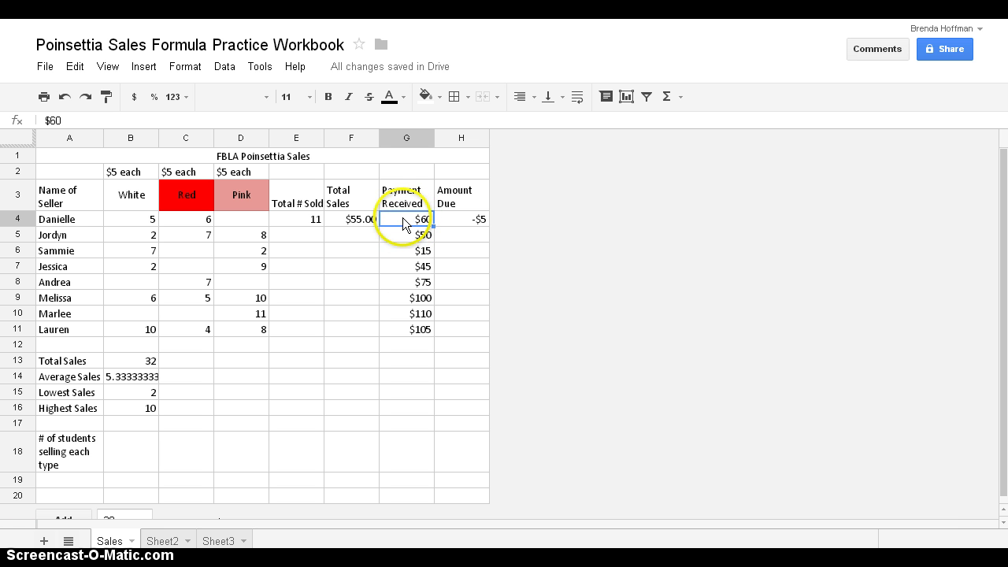
left_click(407, 273)
left_click_drag(406, 274, 411, 327)
key("Delete")
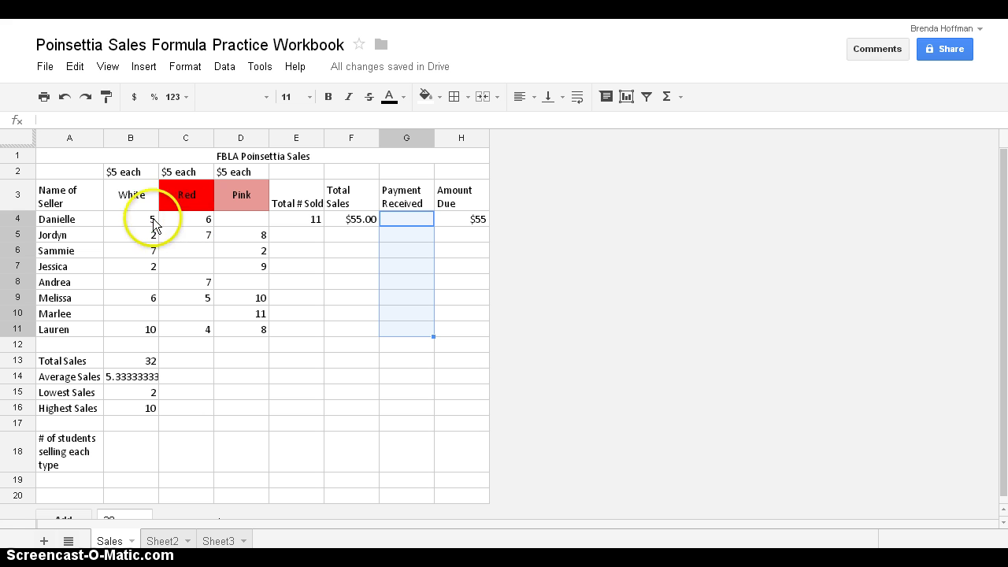
Step: Copy the Total # Sold and Total Sales formulas in E4 and F4 down to row 11
left_click(302, 219)
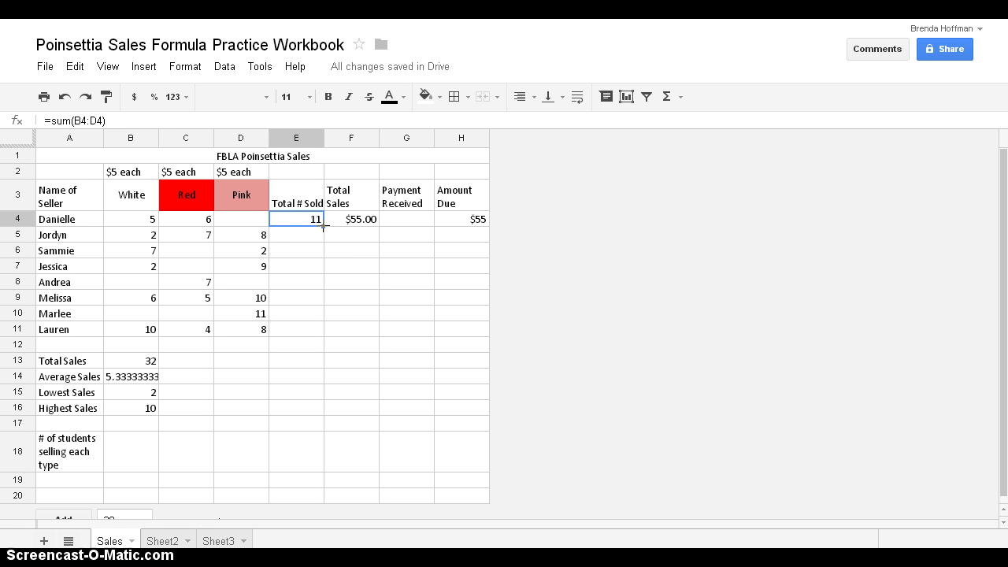
left_click_drag(323, 226, 321, 328)
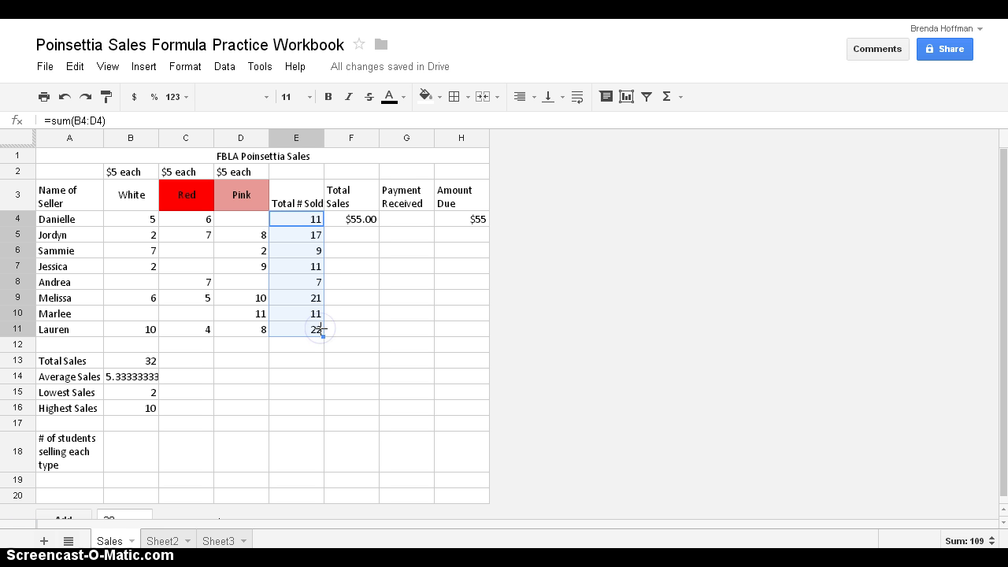
left_click(349, 217)
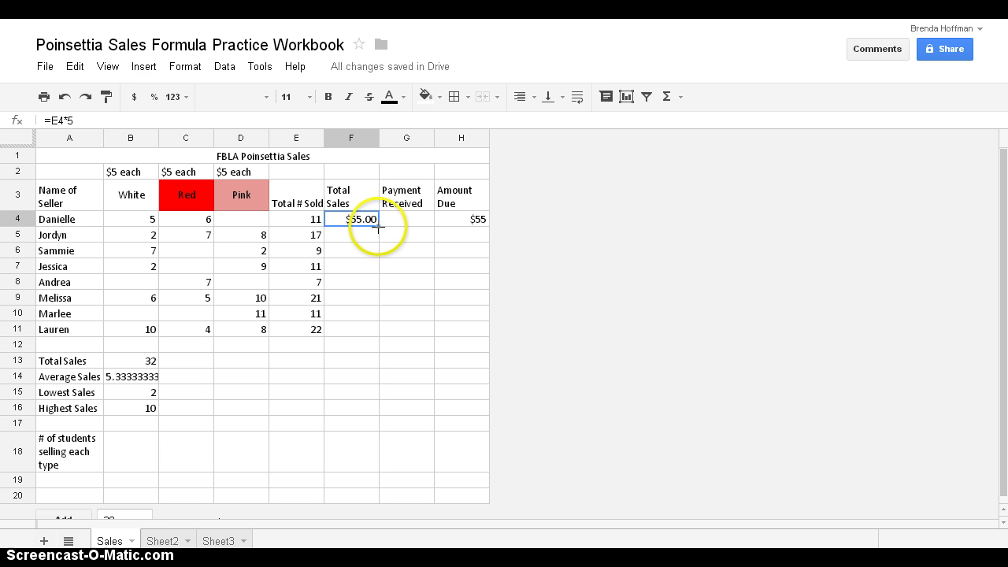
left_click_drag(378, 226, 380, 324)
Step: Copy the Amount Due formula in H4 down through H11
left_click(413, 216)
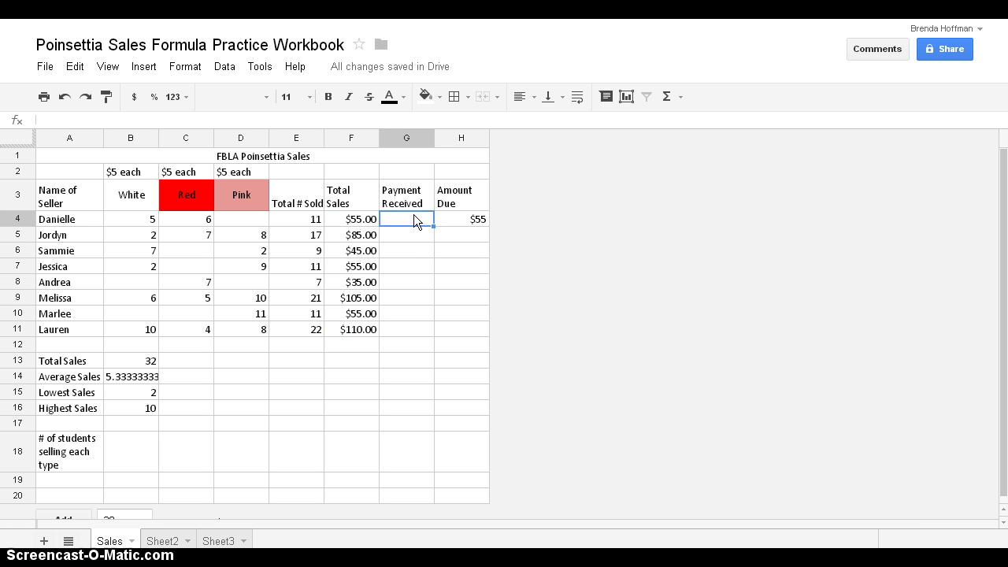
left_click(453, 218)
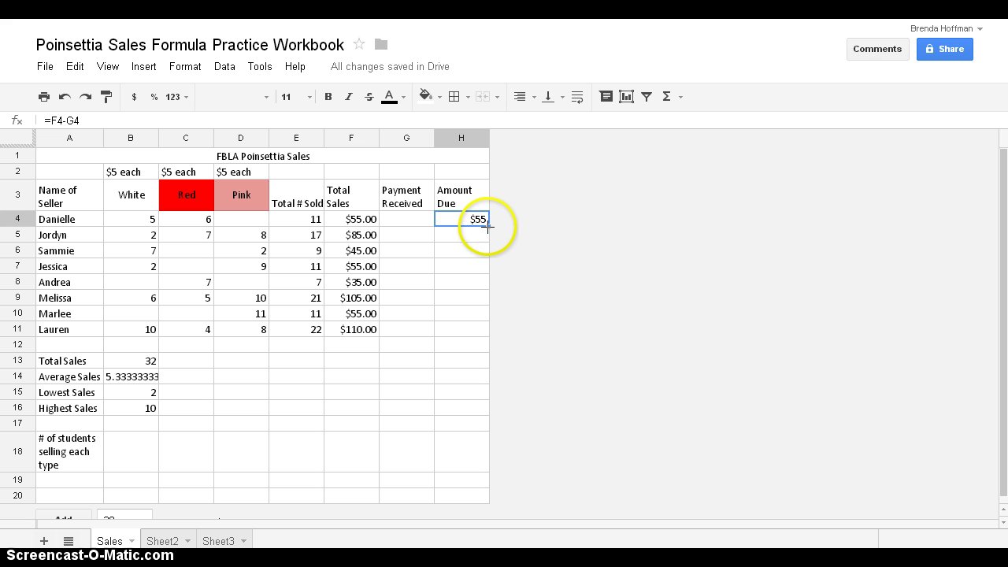
left_click_drag(488, 226, 488, 331)
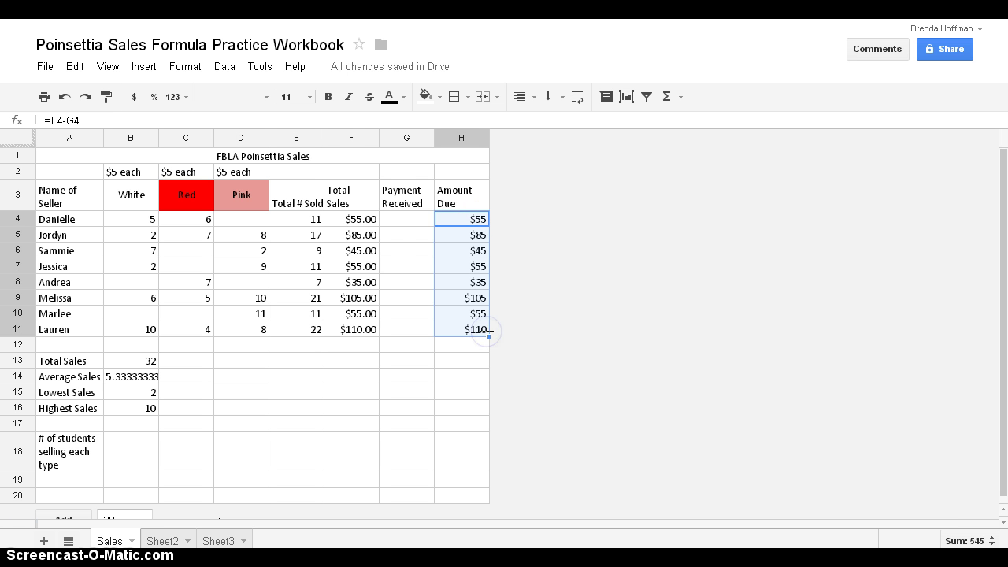
Step: Enter a received payment of 75 in G5 and check the Amount Due formula in H5
left_click(394, 236)
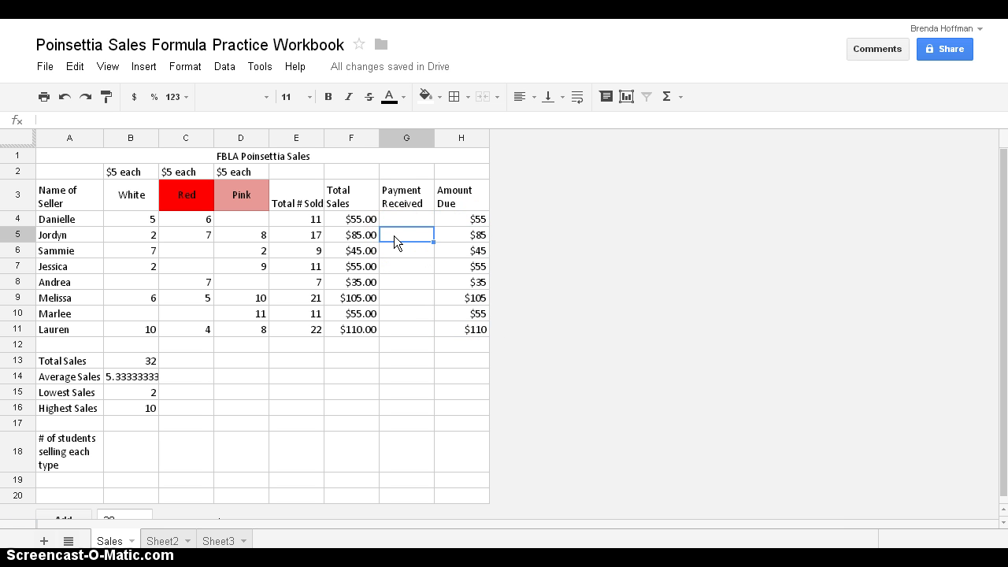
type("75")
key("Return")
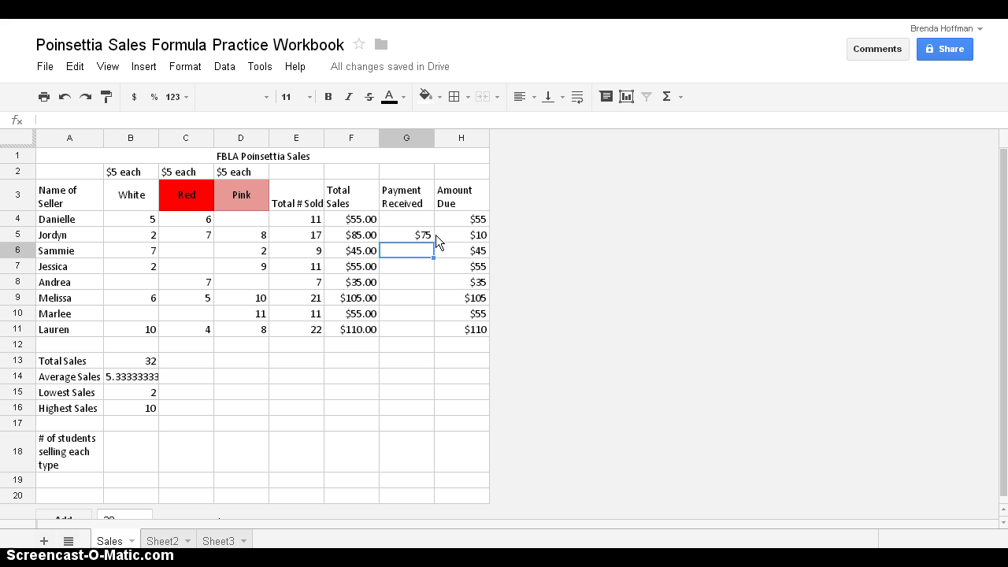
left_click(456, 231)
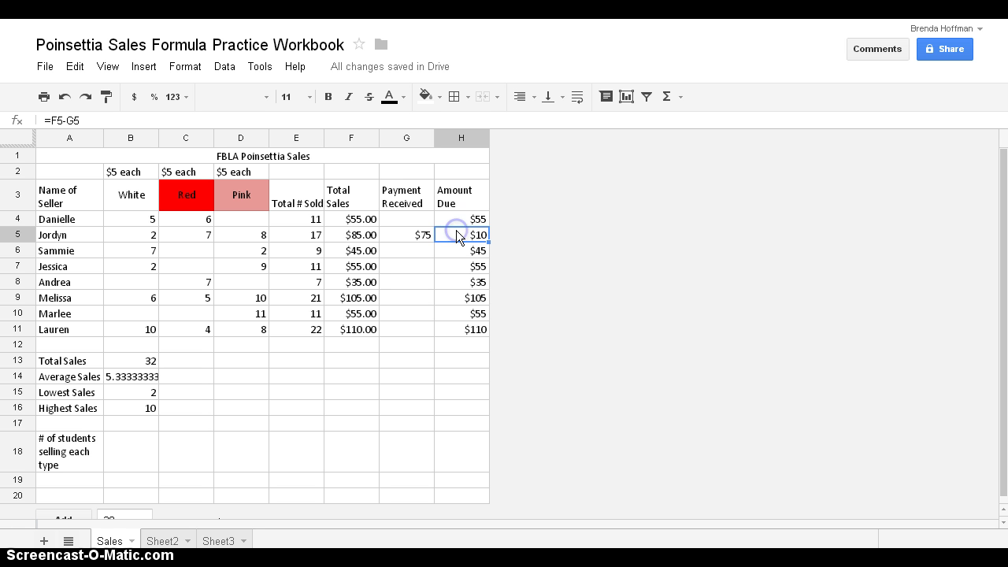
left_click(413, 234)
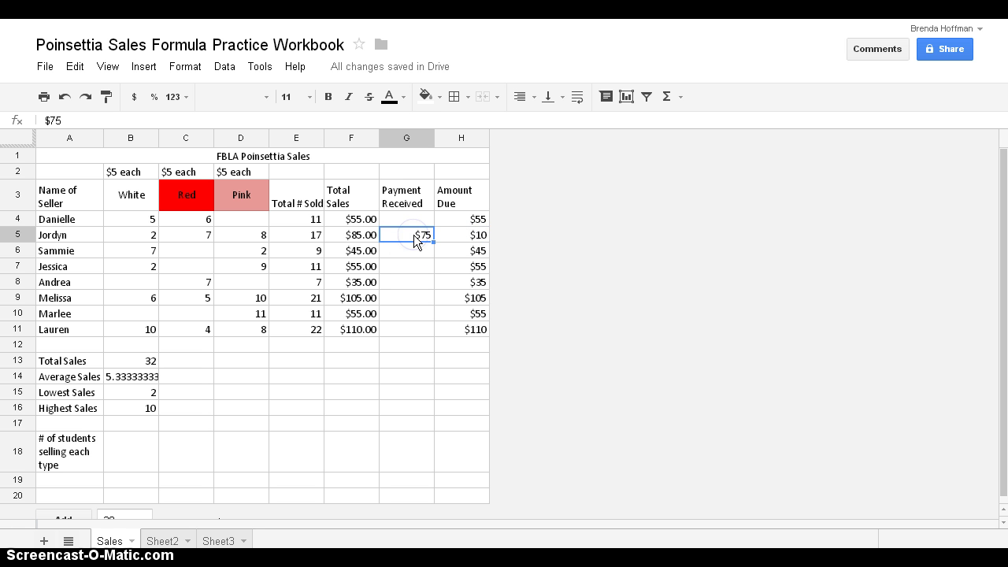
left_click(483, 241)
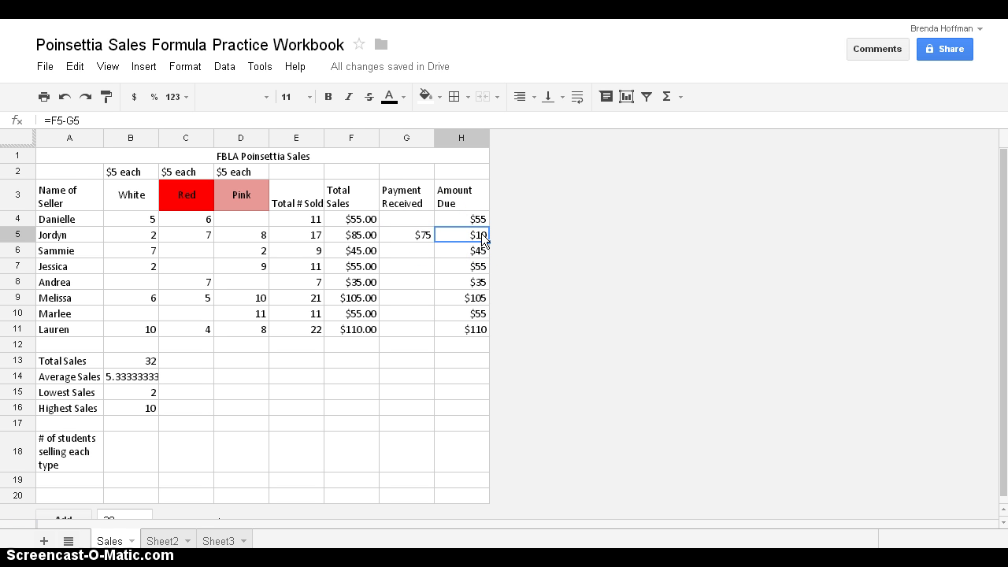
Step: Enter received payments of 70, 40, 35 and 25 in cells G5 through G8
left_click(398, 237)
type("70")
key("Return")
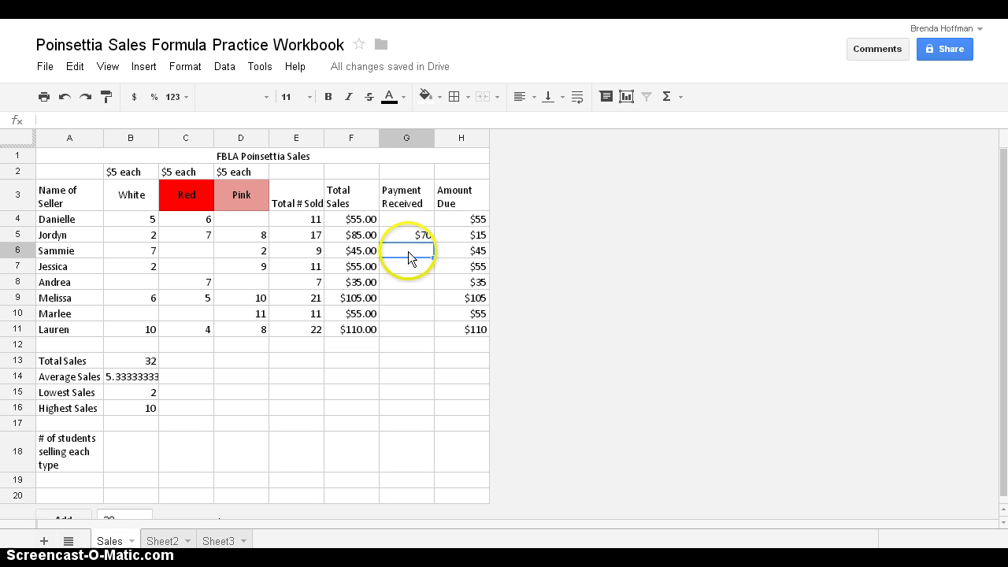
type("40")
left_click(405, 262)
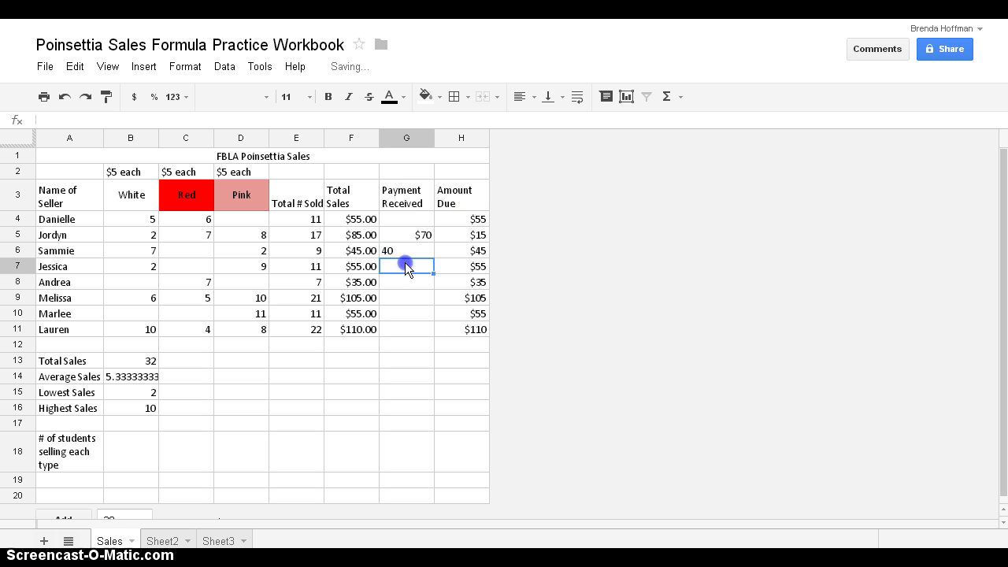
type("35")
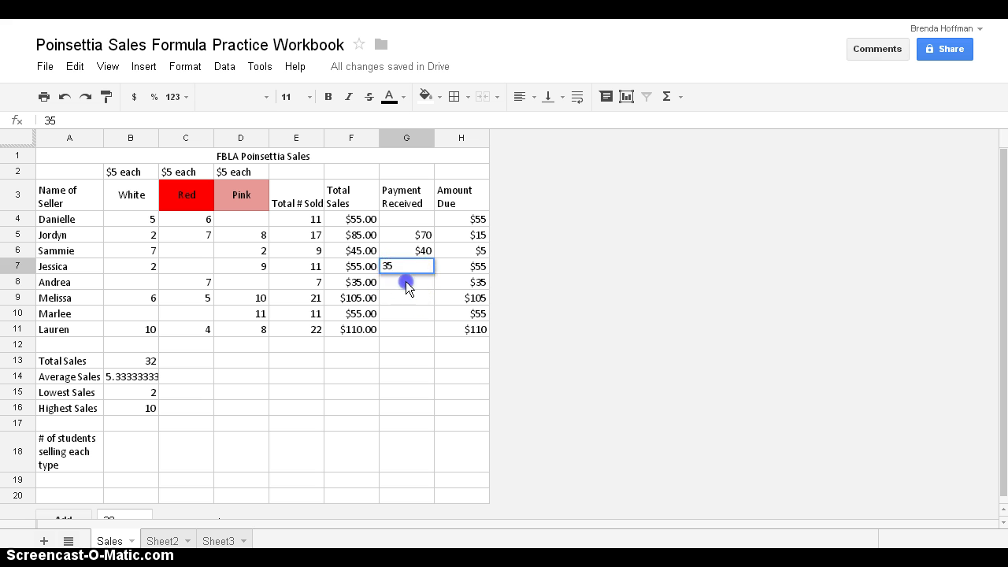
left_click(405, 282)
type("25")
Step: Enter received payments of 75, 50 and 90 in cells G9 through G11
left_click(408, 302)
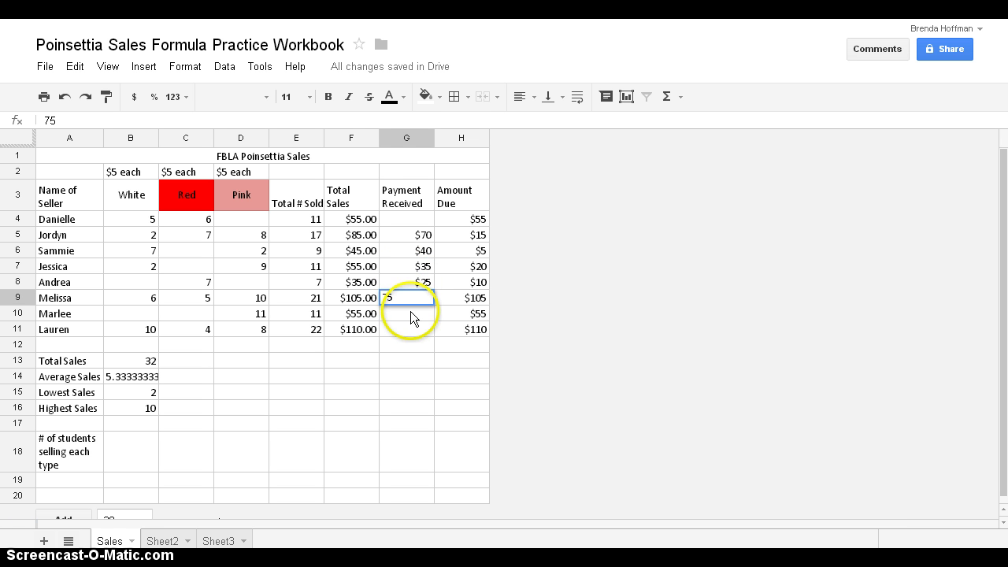
type("75")
left_click(410, 313)
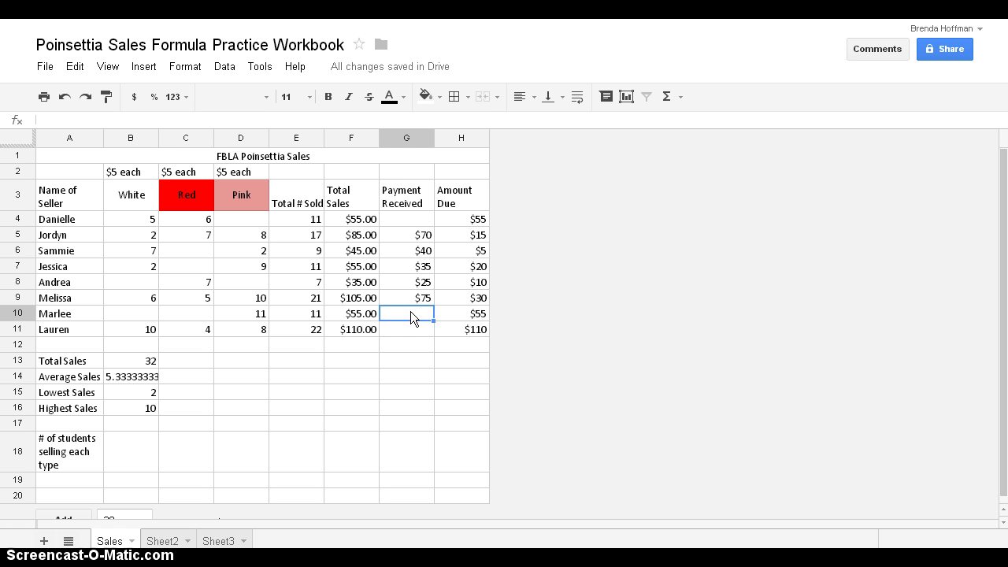
type("50")
left_click(409, 324)
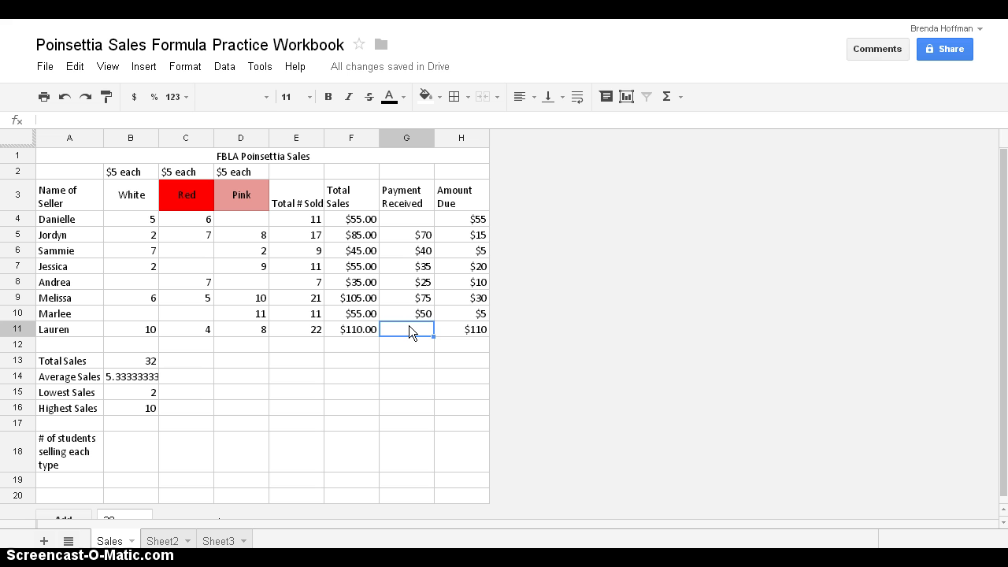
type("90")
Step: Enter a received payment of 5 in G4 for the first seller
left_click(417, 208)
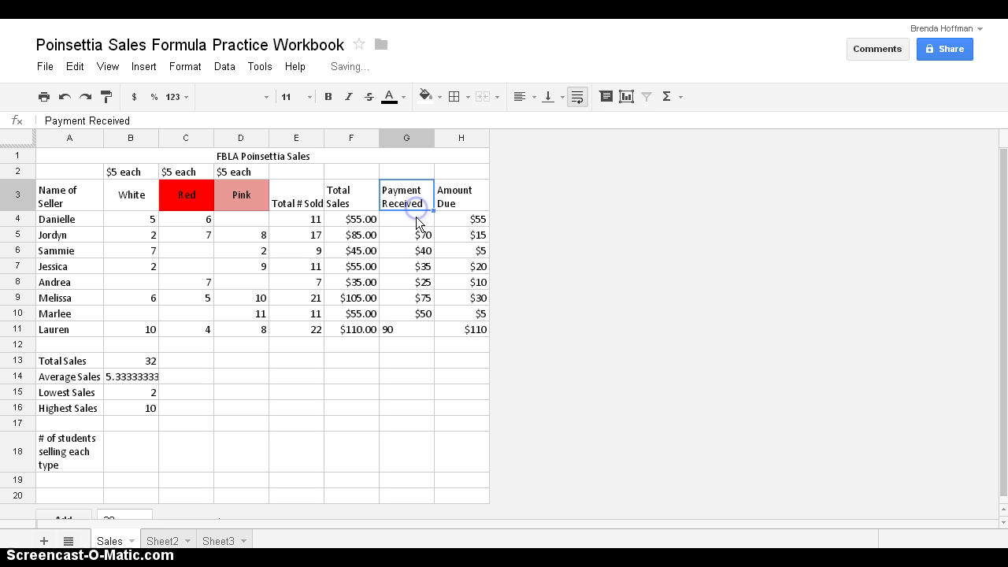
left_click(415, 218)
type("5")
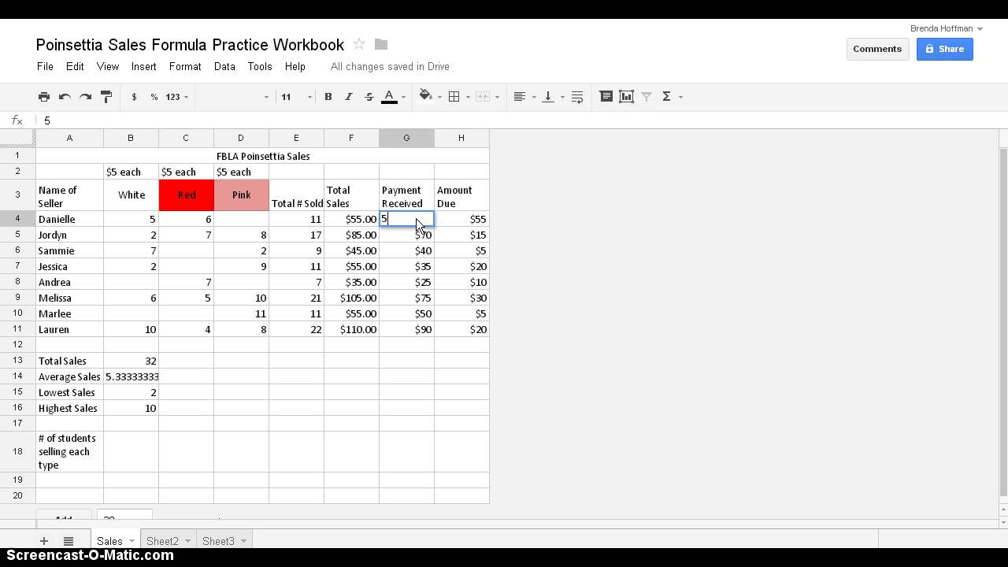
key("Return")
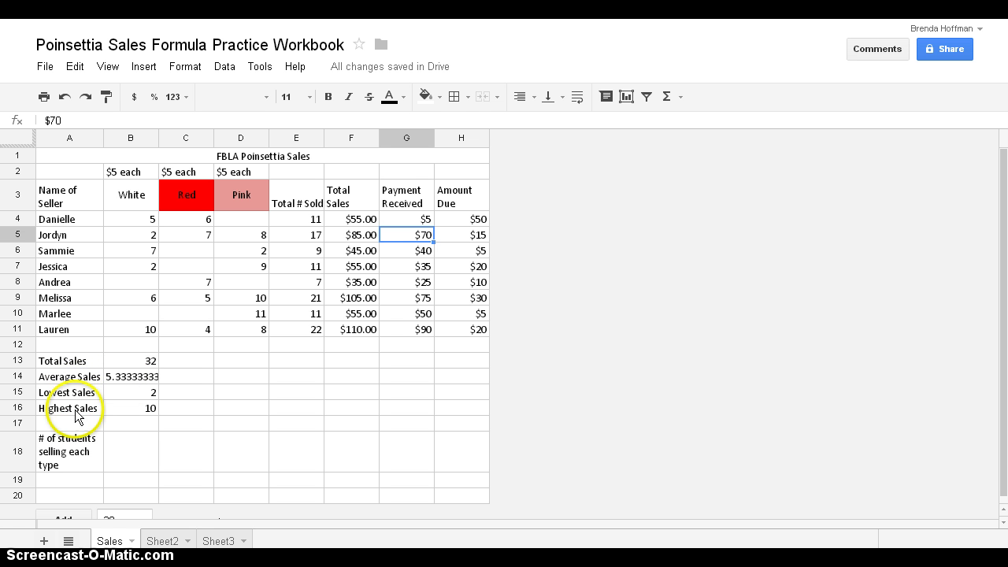
Step: Copy the White column's Total Sales and Average Sales formulas across to the Red and Pink columns
left_click(134, 362)
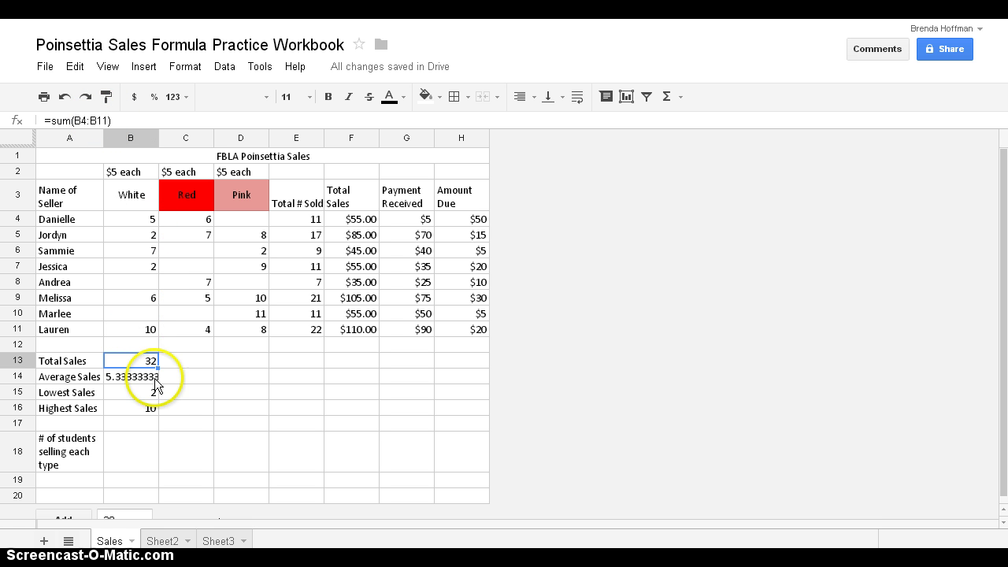
left_click_drag(158, 368, 237, 367)
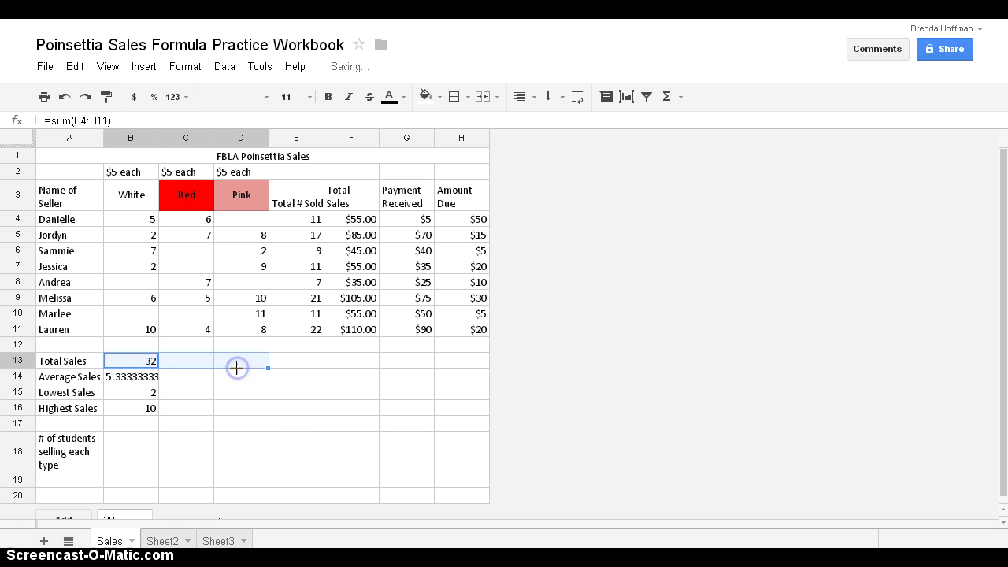
left_click(137, 378)
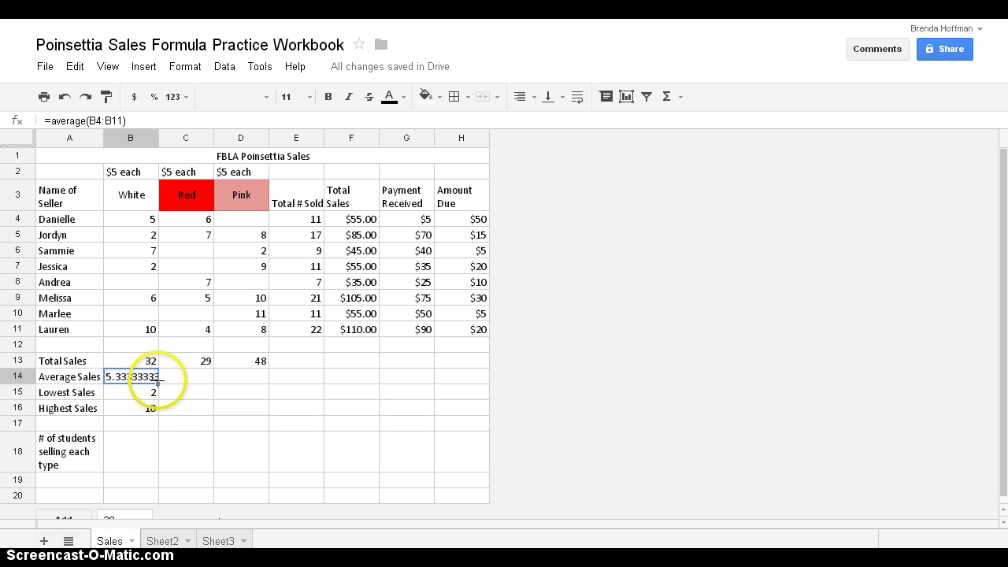
left_click_drag(157, 383, 247, 383)
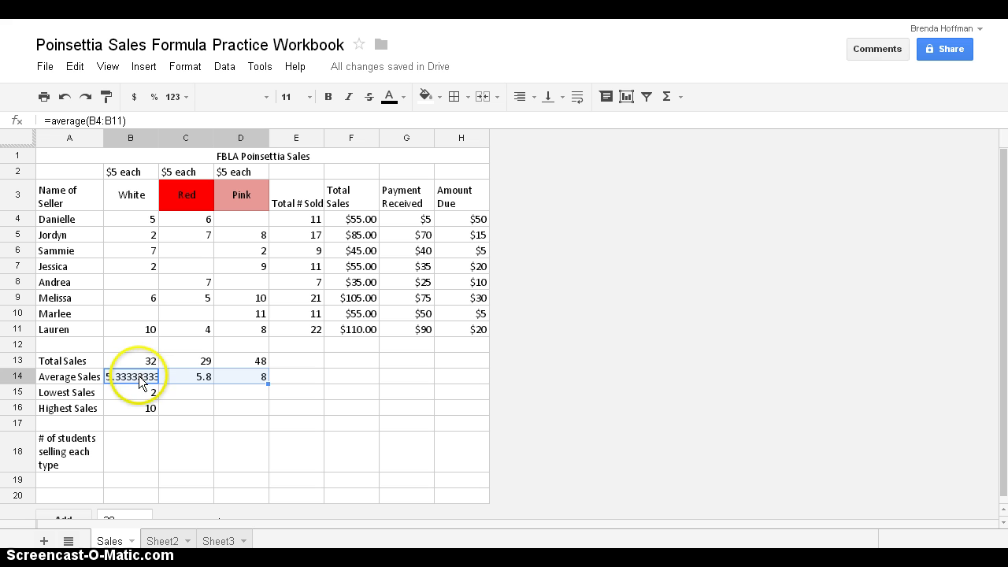
Step: Copy the White column's Lowest Sales and Highest Sales formulas across to the Red and Pink columns
left_click(146, 394)
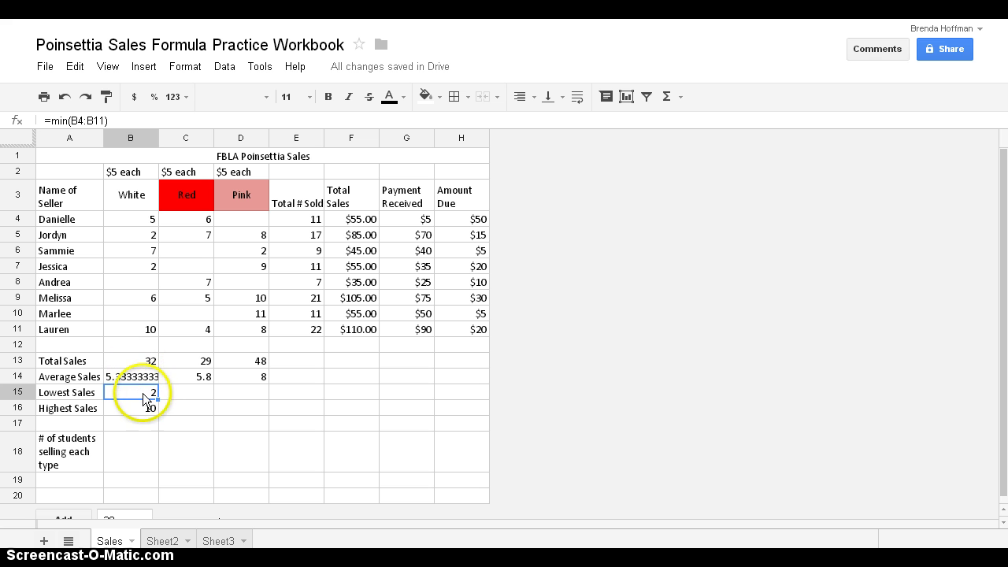
left_click_drag(158, 399, 243, 396)
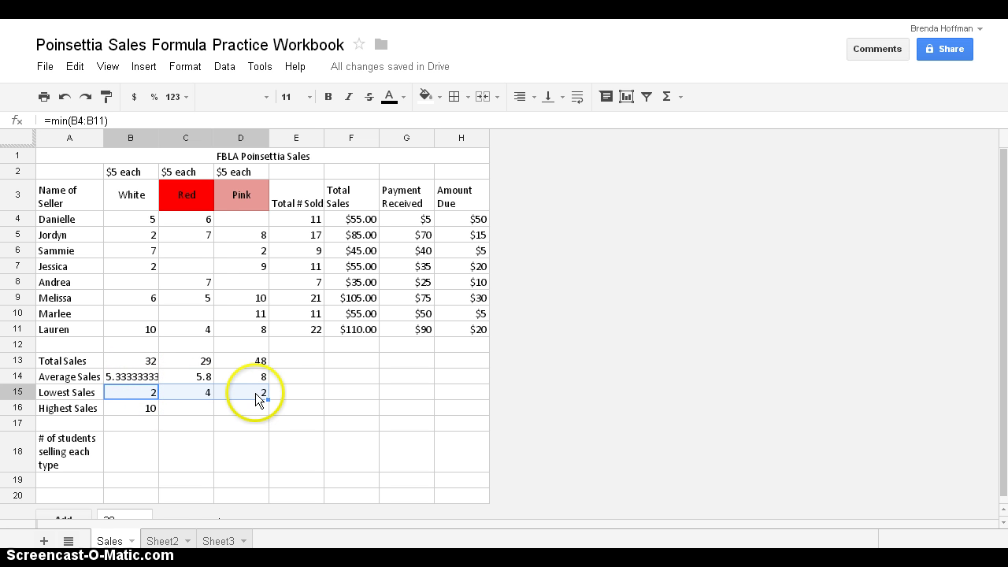
left_click(143, 406)
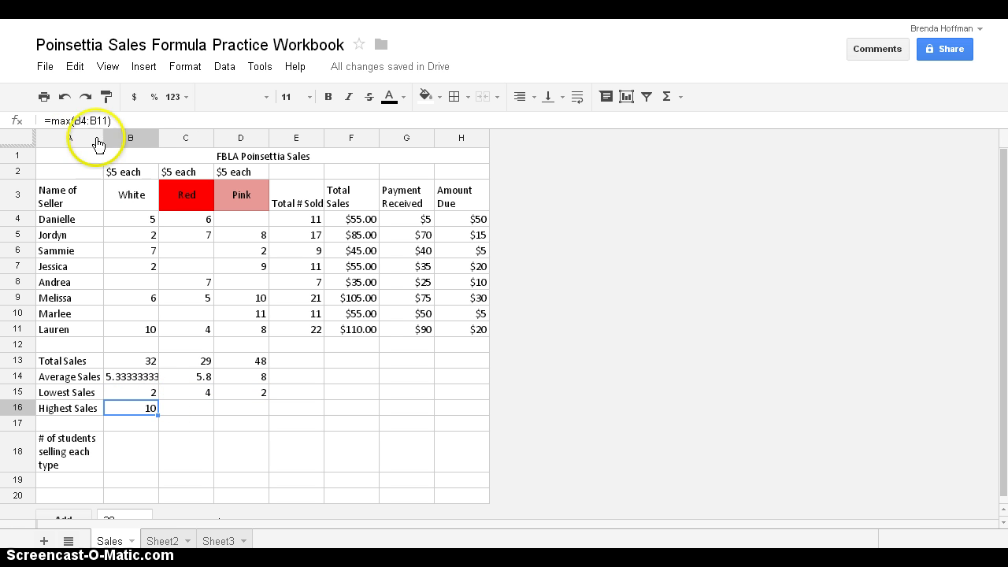
left_click(157, 419)
left_click(153, 411)
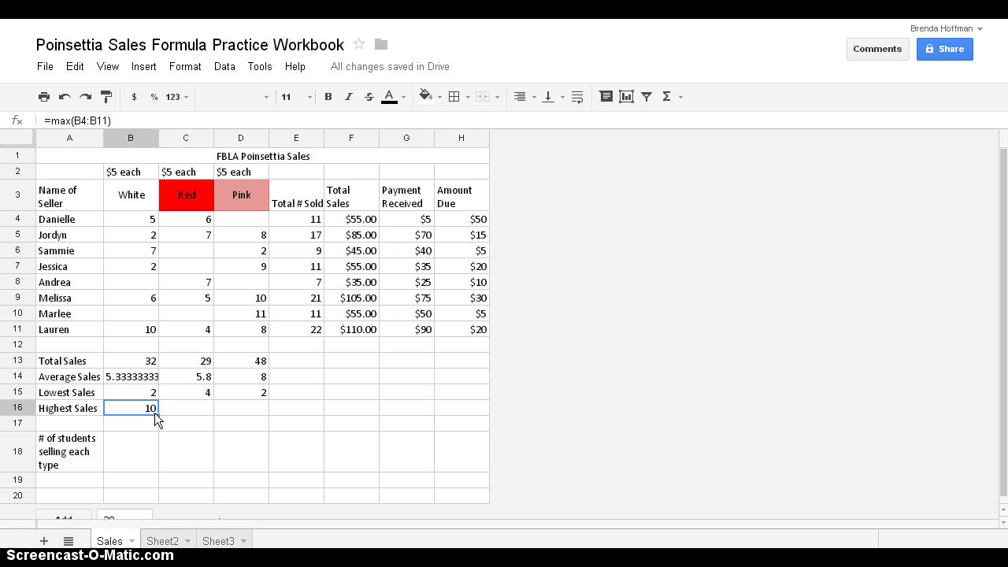
left_click_drag(157, 414, 238, 420)
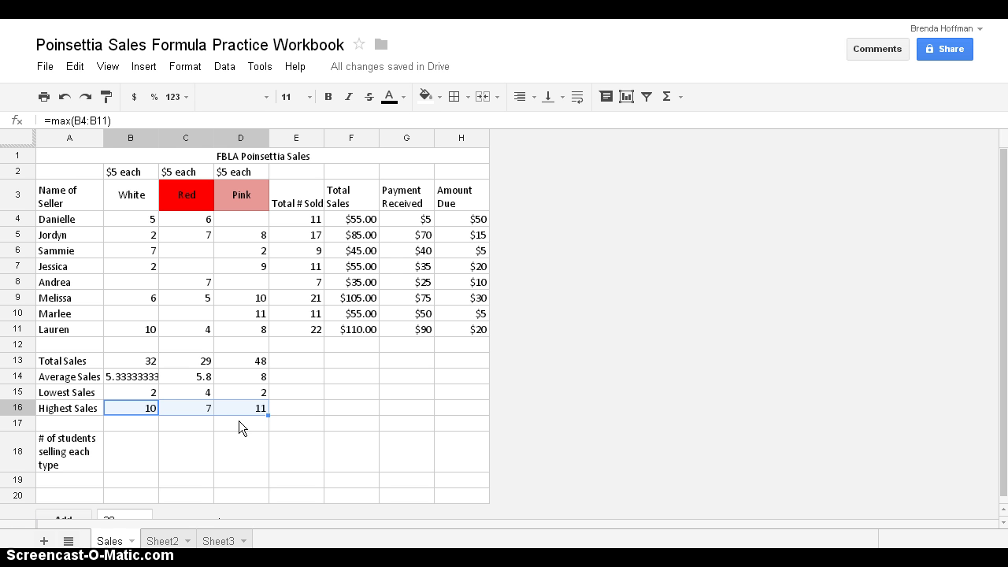
Step: Count the students selling White in B18 with =count(B4:B11) and copy the formula across to the Red and Pink columns
left_click(131, 446)
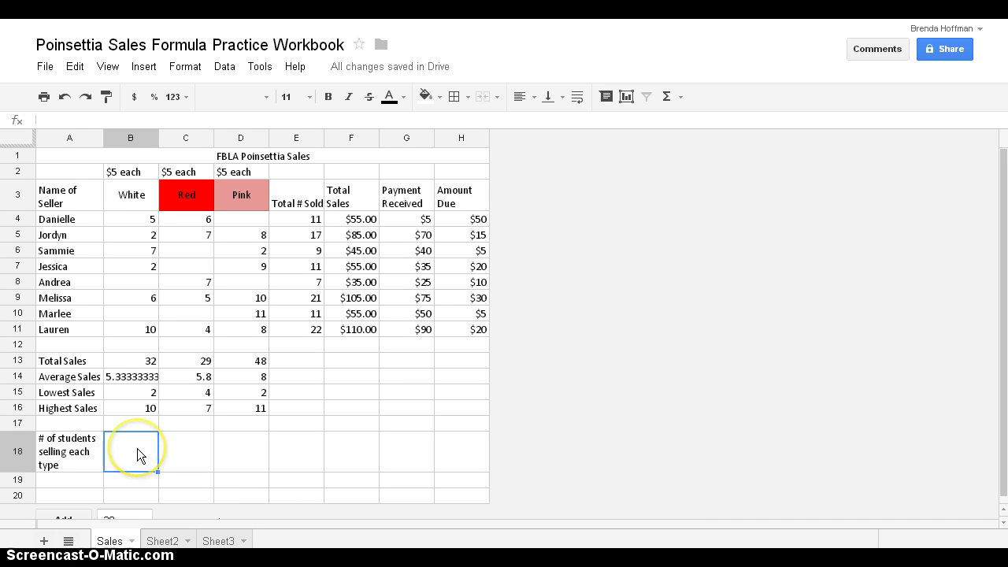
type("=count(")
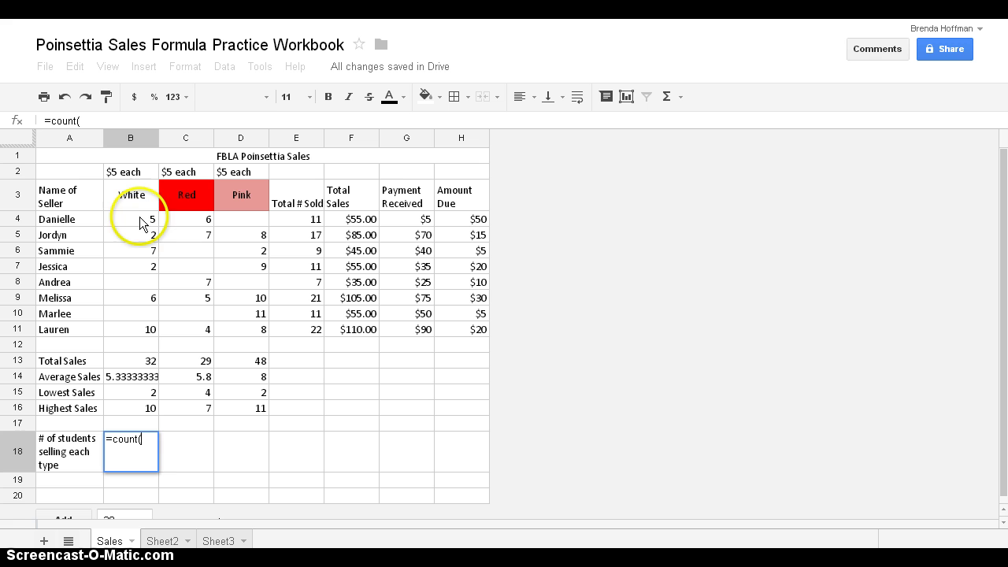
left_click_drag(140, 219, 147, 330)
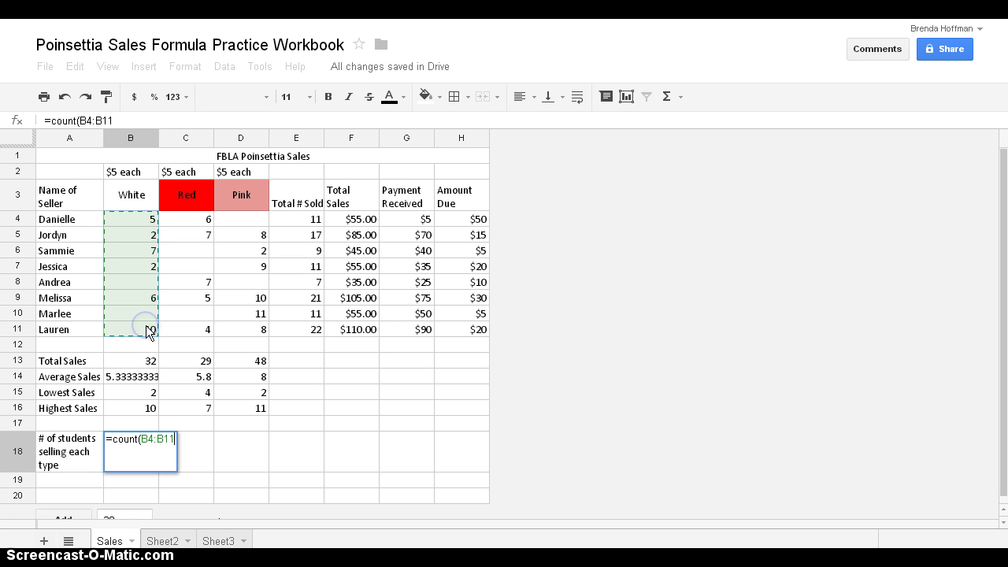
type(")")
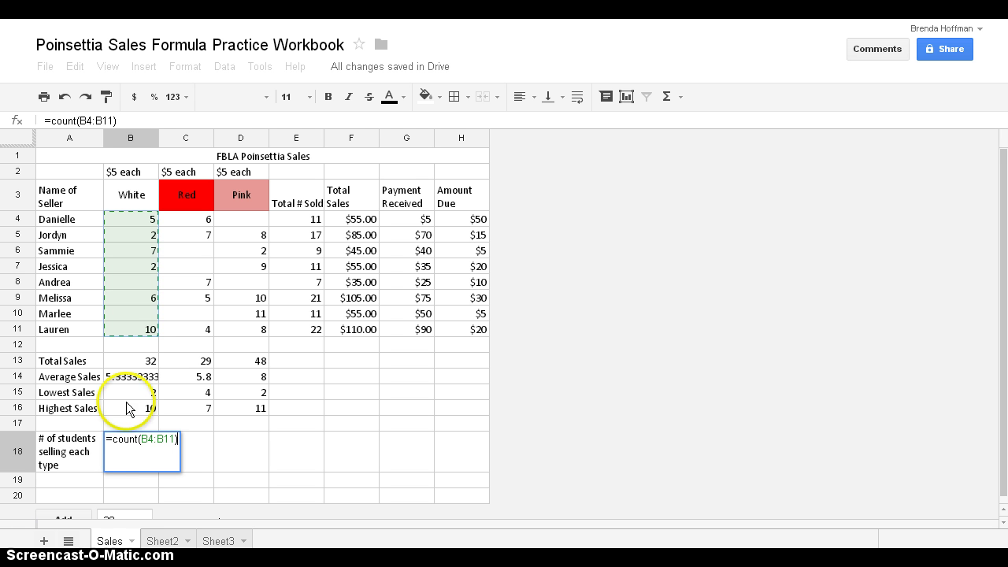
left_click(131, 451)
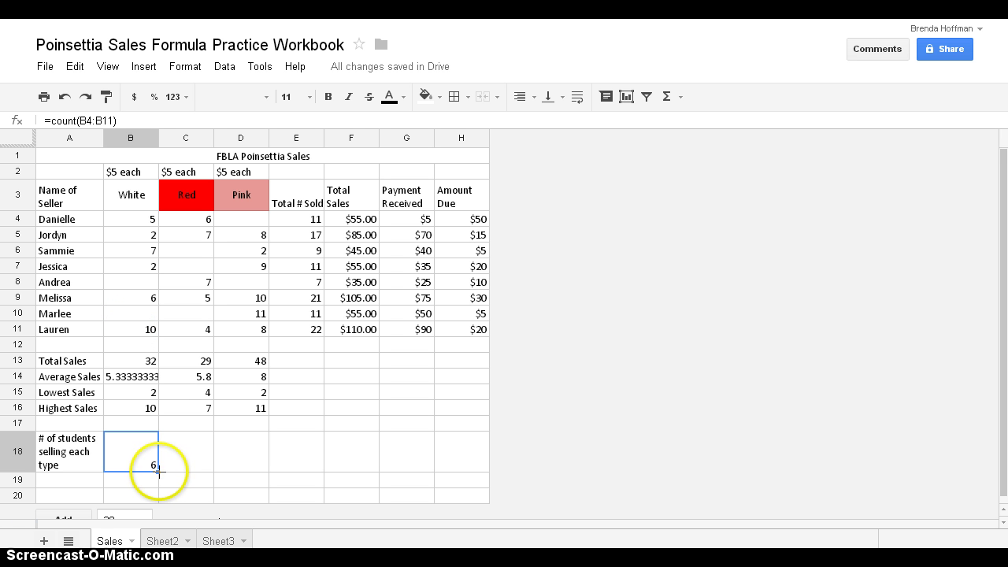
left_click_drag(158, 471, 223, 472)
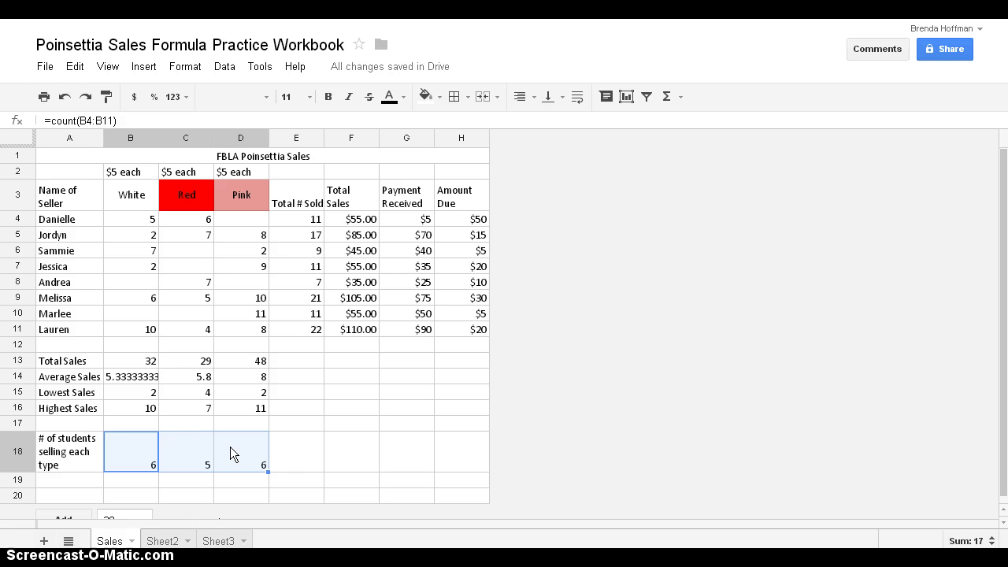
Step: Format the Average Sales values in B14 through D14 with a custom decimal format of 1 decimal place
left_click(135, 373)
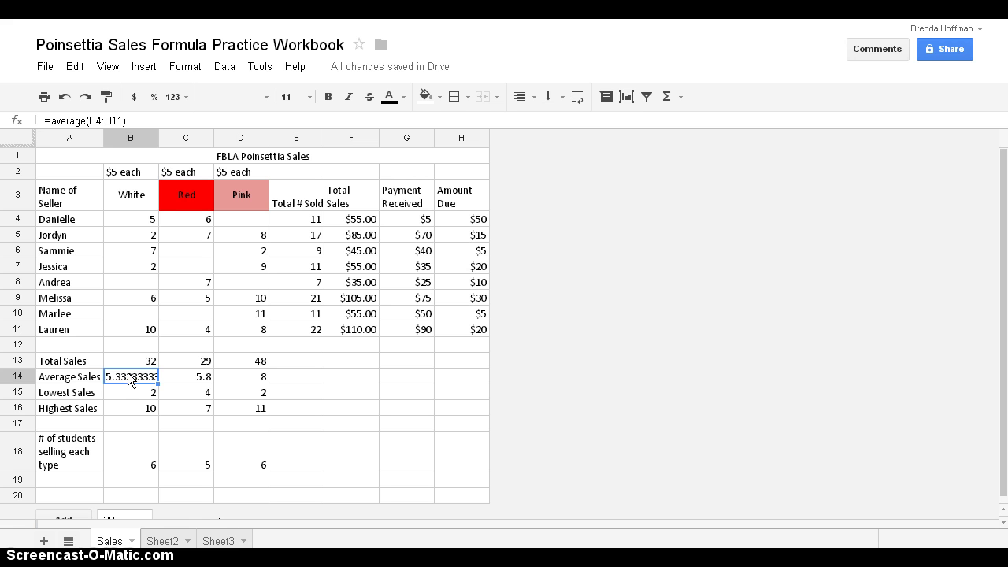
left_click_drag(123, 373, 232, 378)
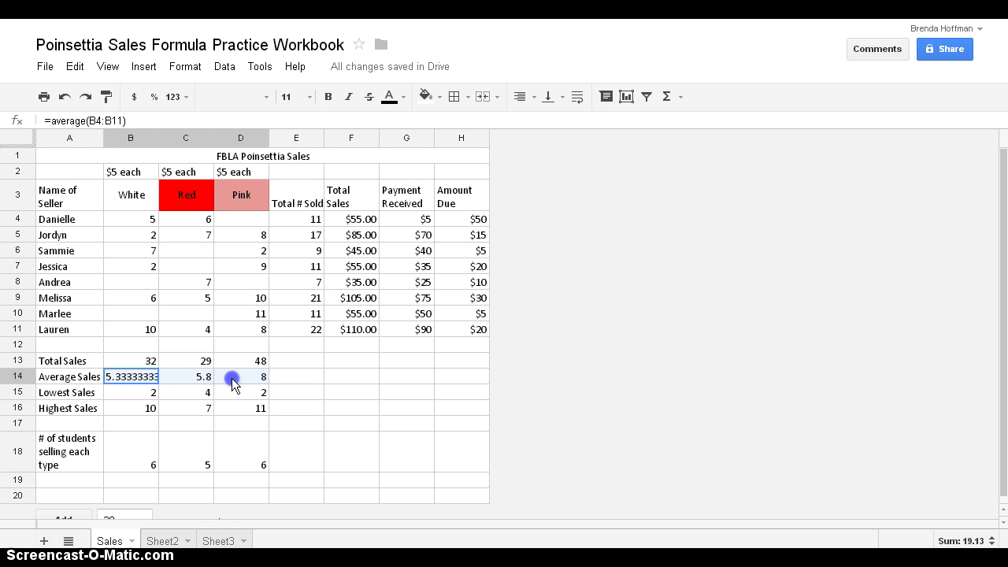
left_click(186, 97)
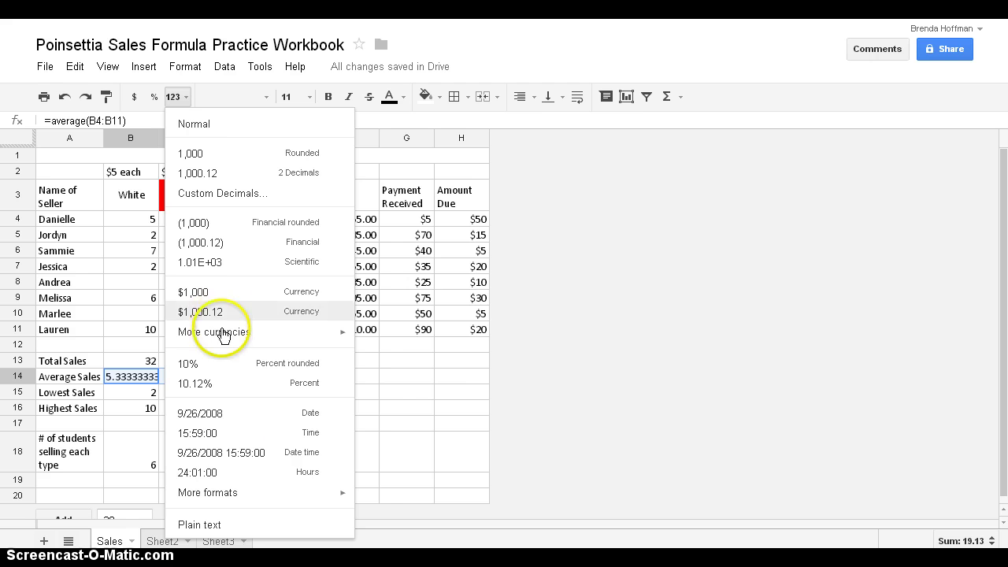
mouse_move(234, 501)
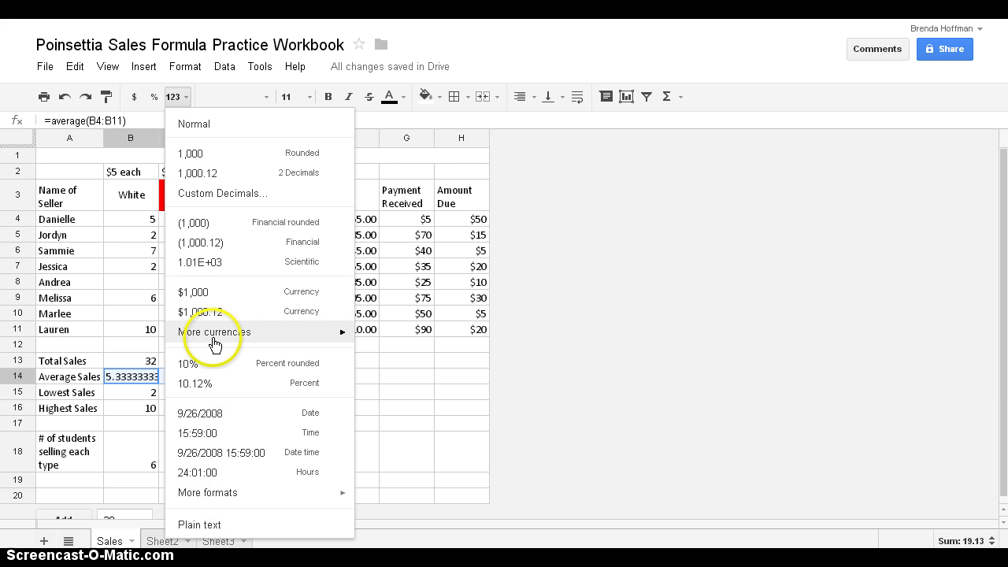
left_click(219, 198)
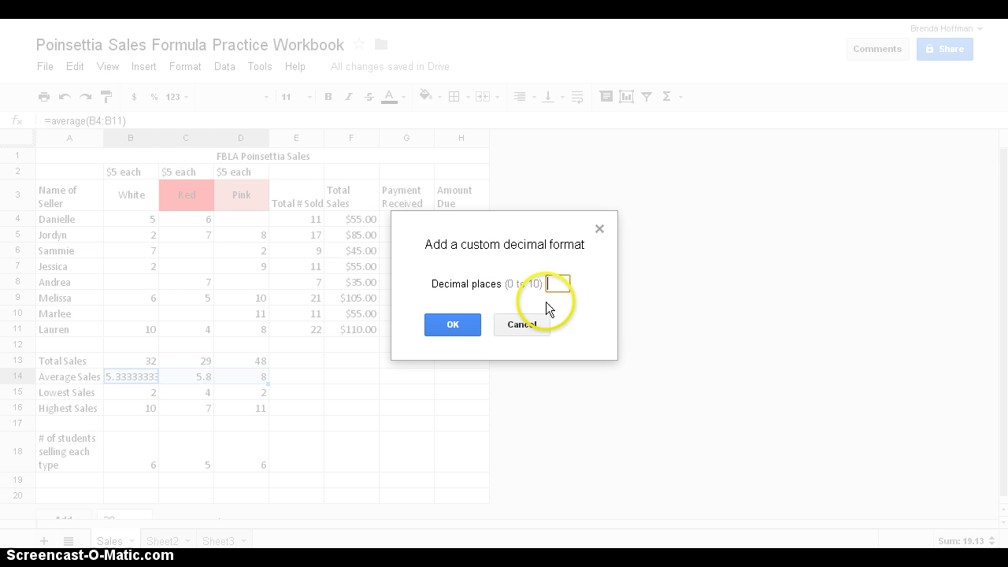
left_click(559, 284)
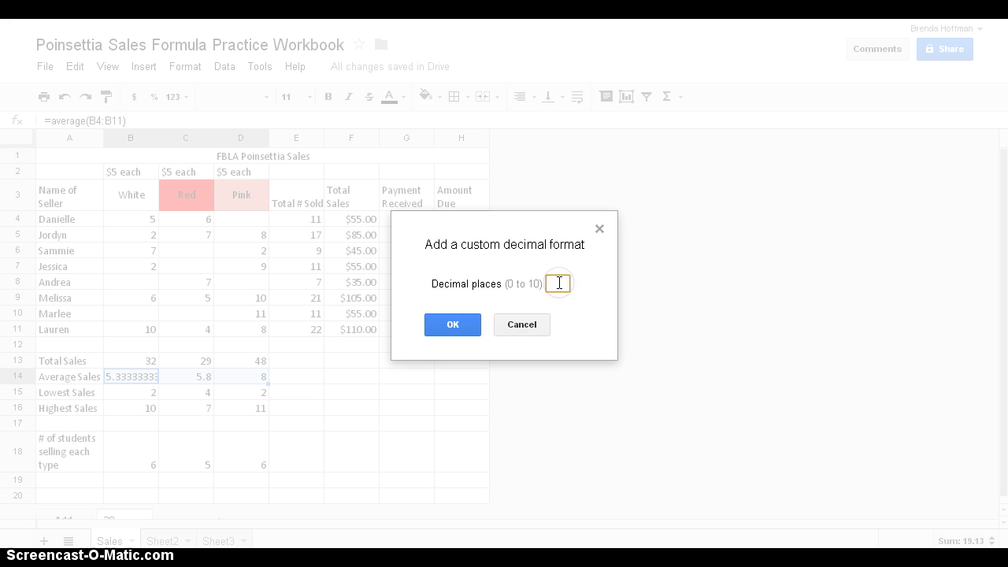
type("1")
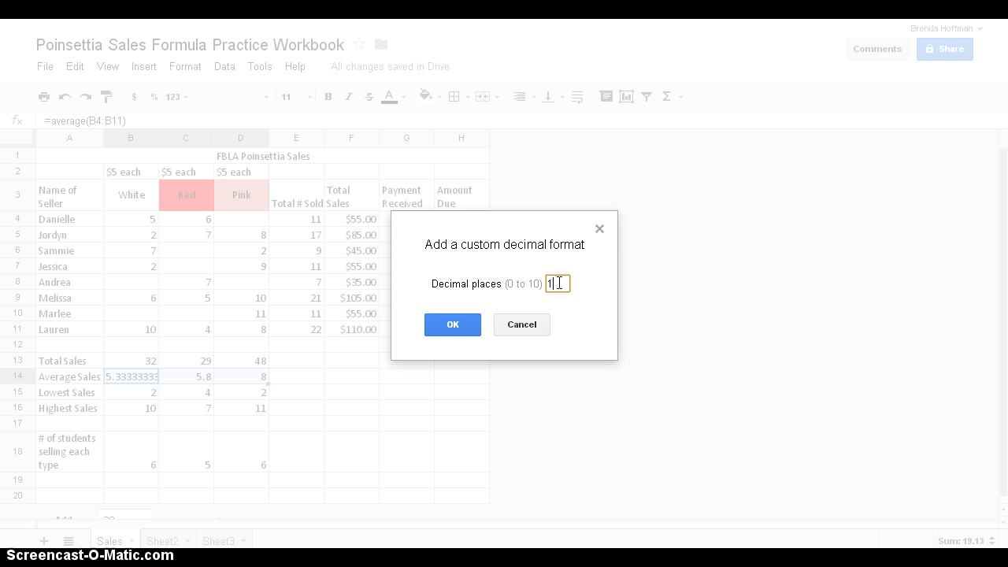
left_click(463, 319)
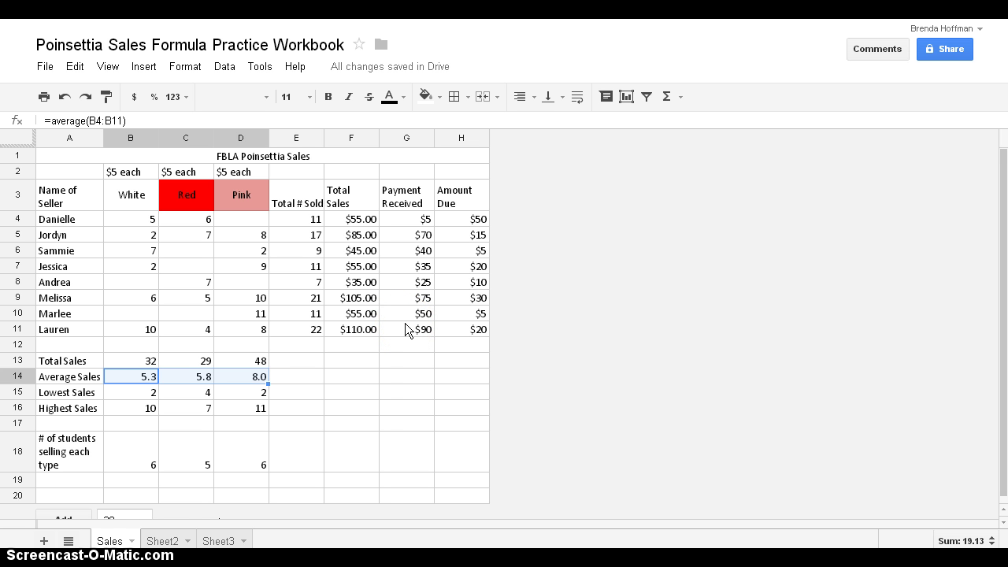
Step: Add the comment "Consider increasing the font size" to the FBLA Poinsettia Sales title cell
left_click(263, 161)
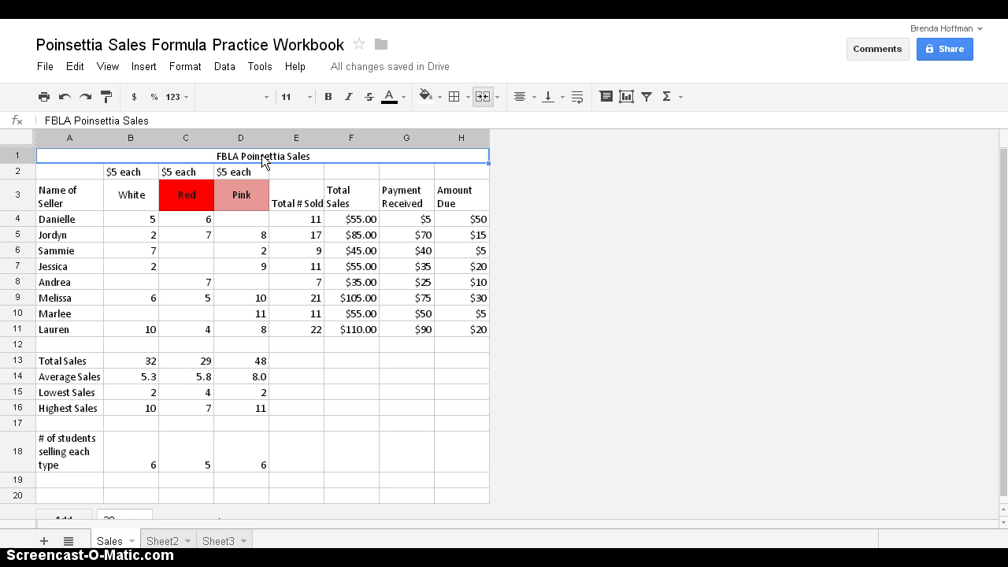
left_click(145, 67)
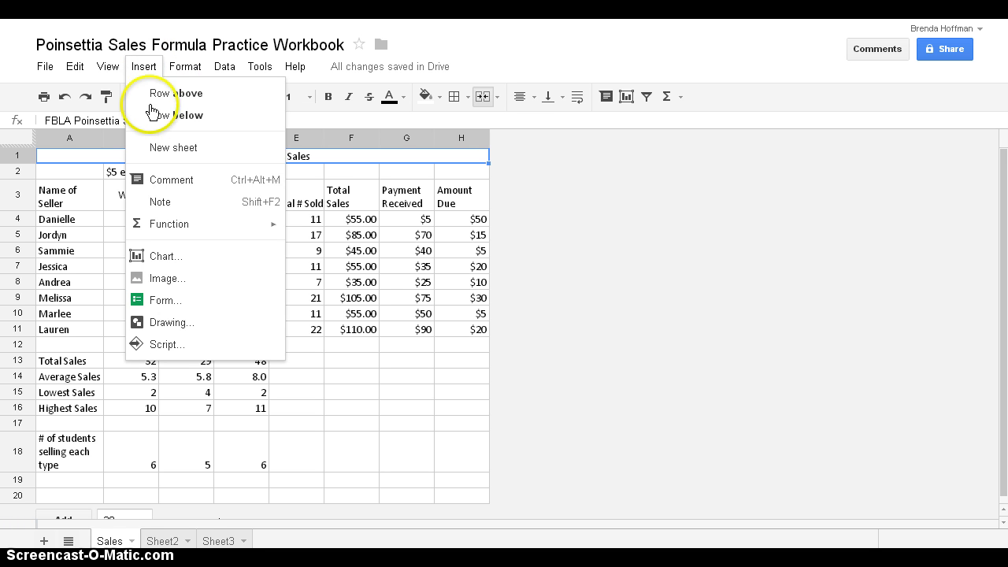
left_click(164, 181)
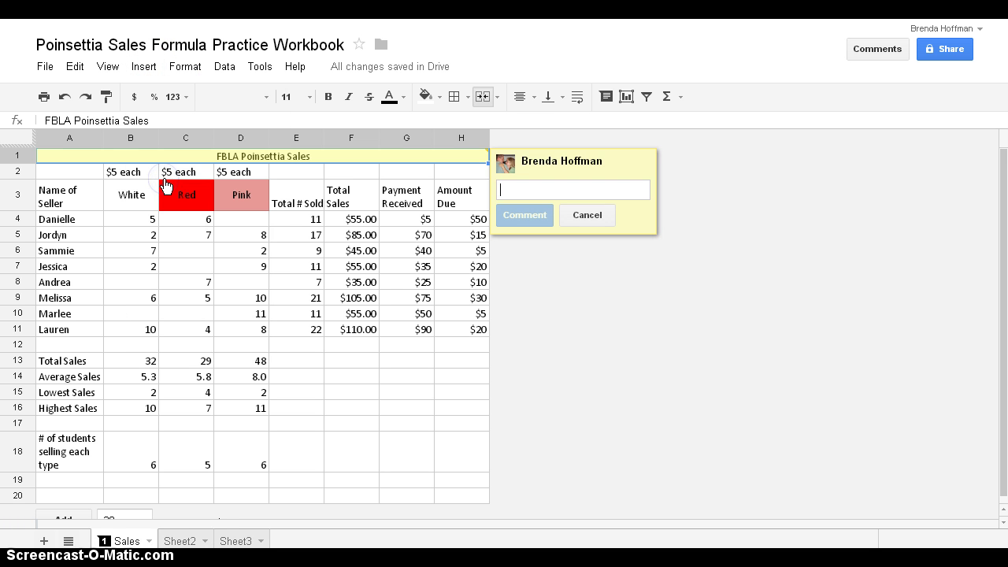
type("Consid")
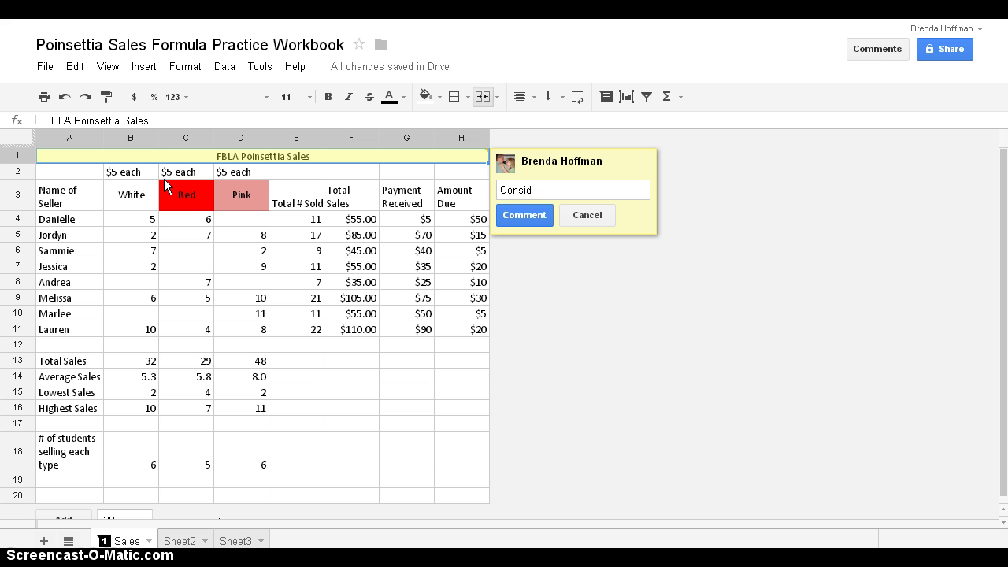
type("er increasing the font size")
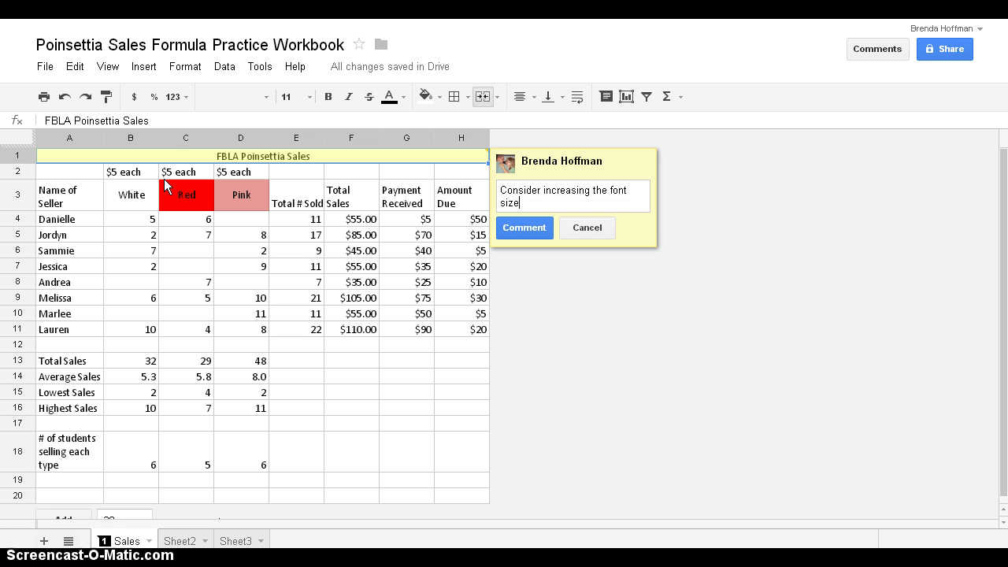
left_click(514, 229)
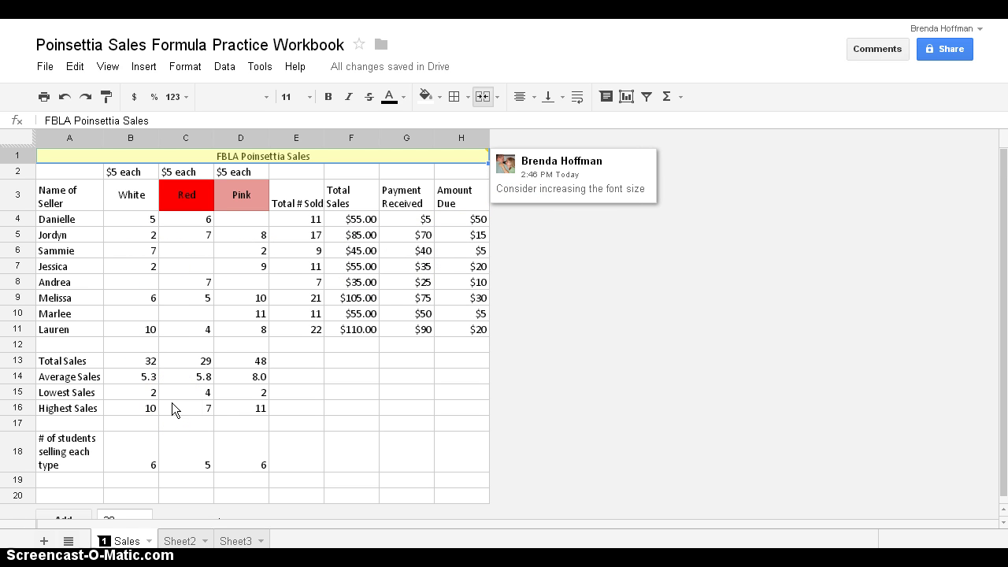
Step: Attach the note "Lowe's sale: $5.00 each" to the first seller's Total Sales in F4 and view it
left_click(342, 222)
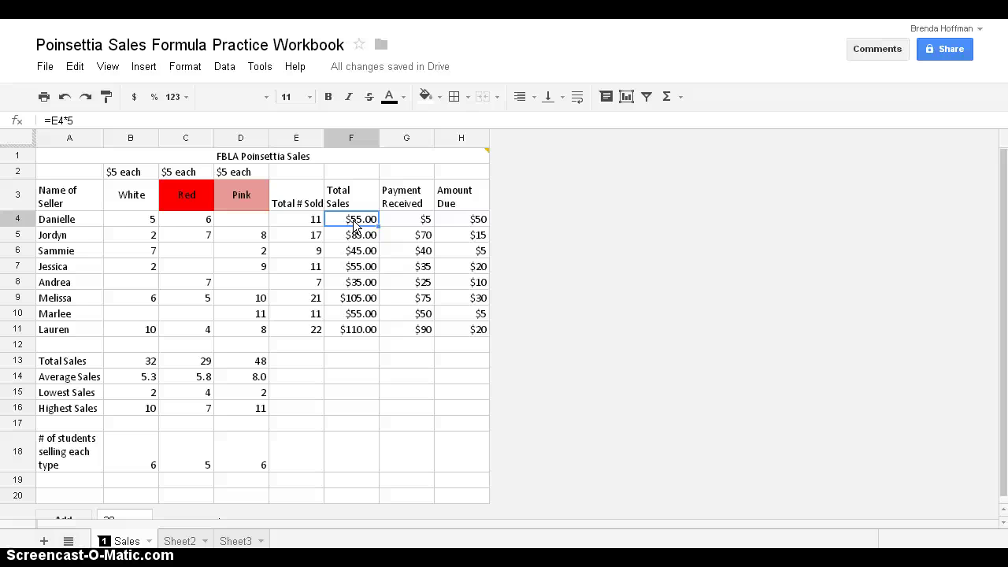
left_click(143, 66)
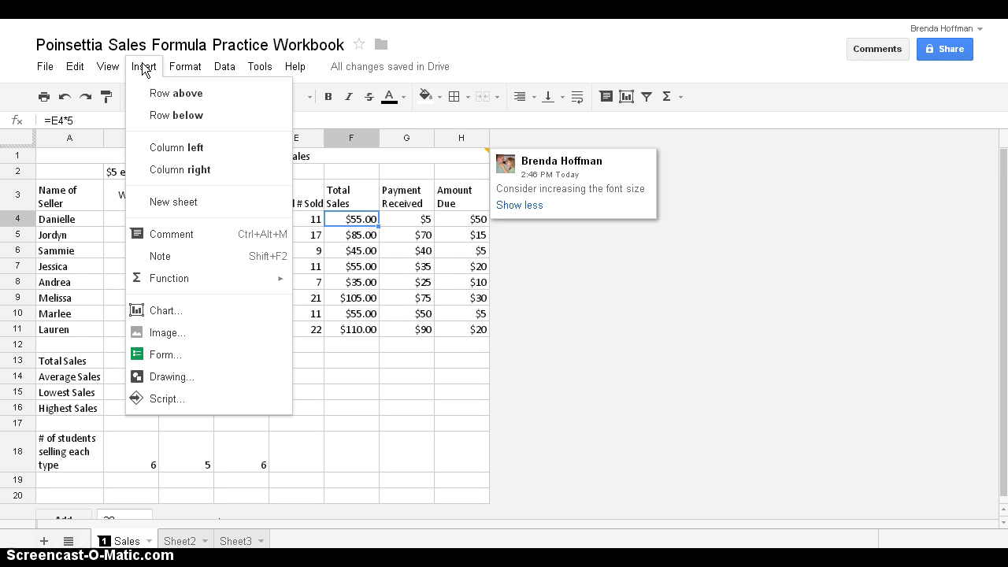
left_click(191, 258)
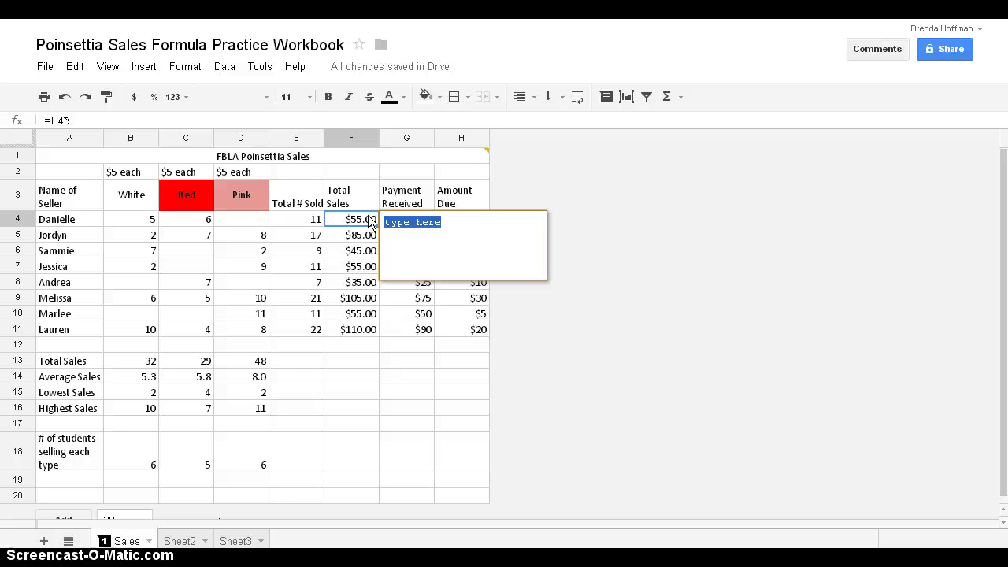
left_click_drag(386, 222, 441, 229)
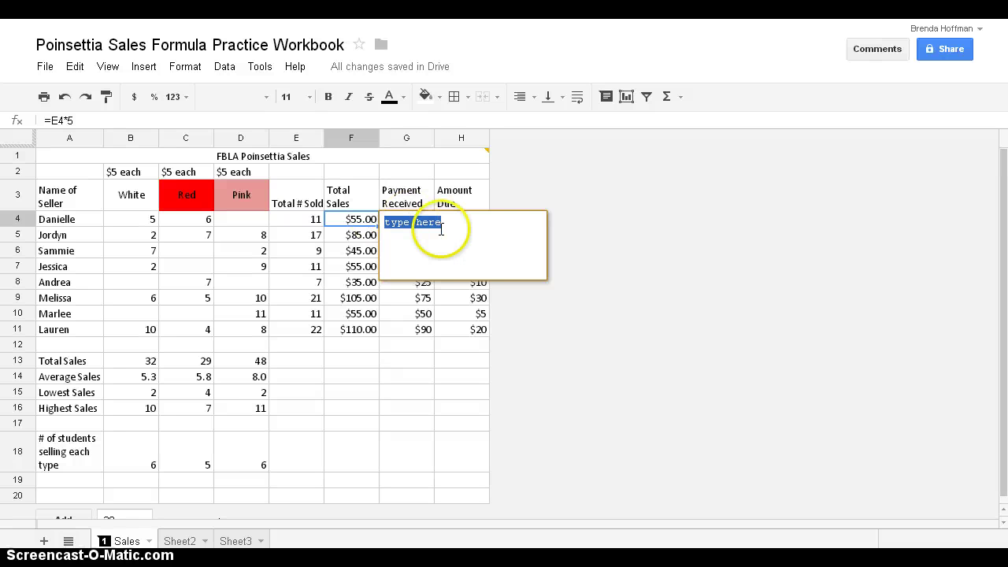
type("Lowe's sale")
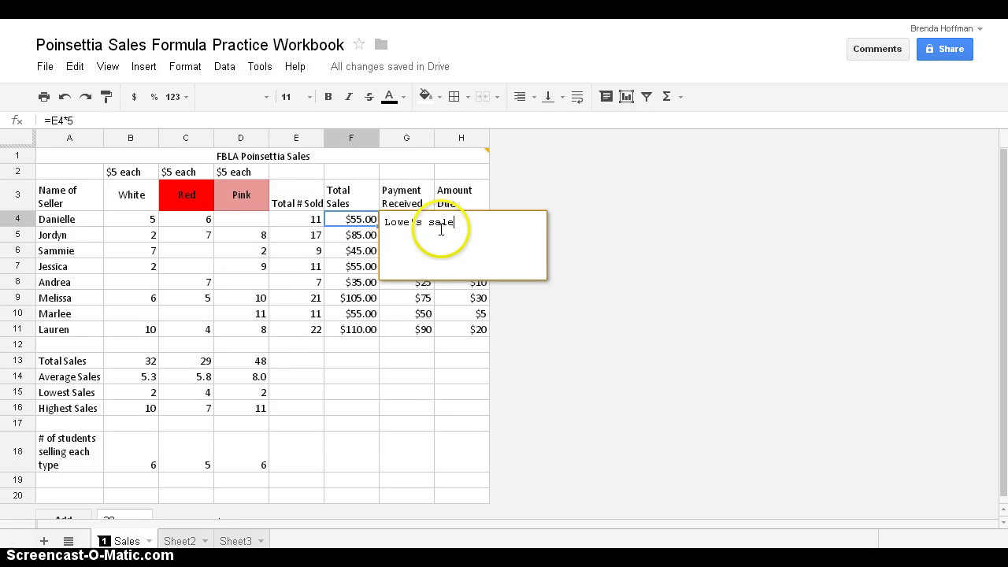
type(": $5.00 each")
left_click(359, 236)
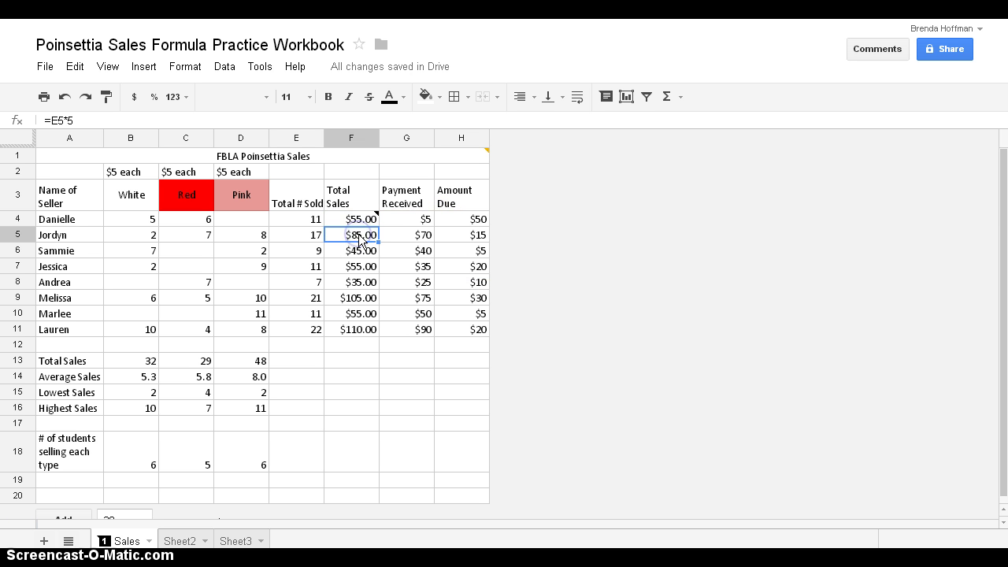
mouse_move(364, 220)
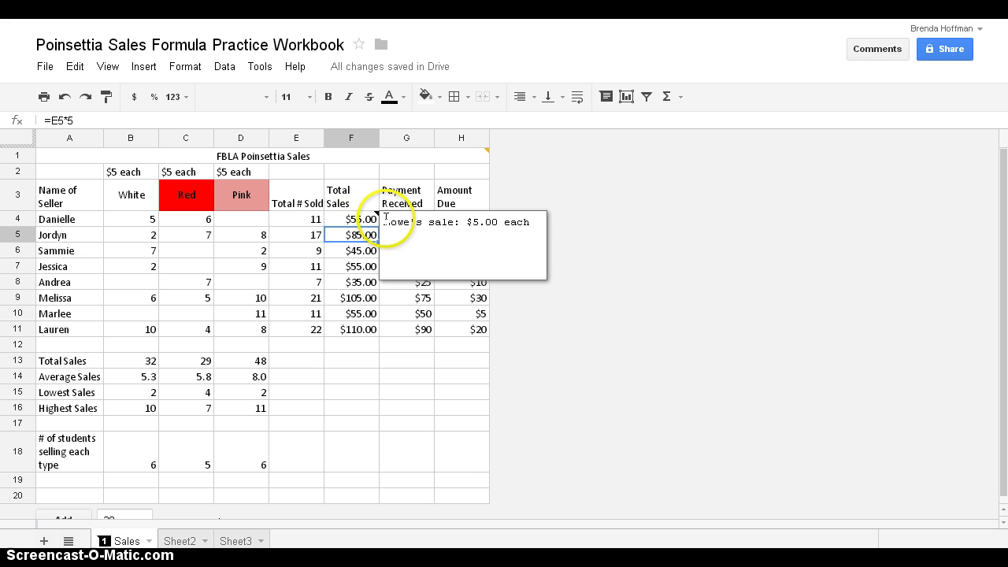
mouse_move(476, 156)
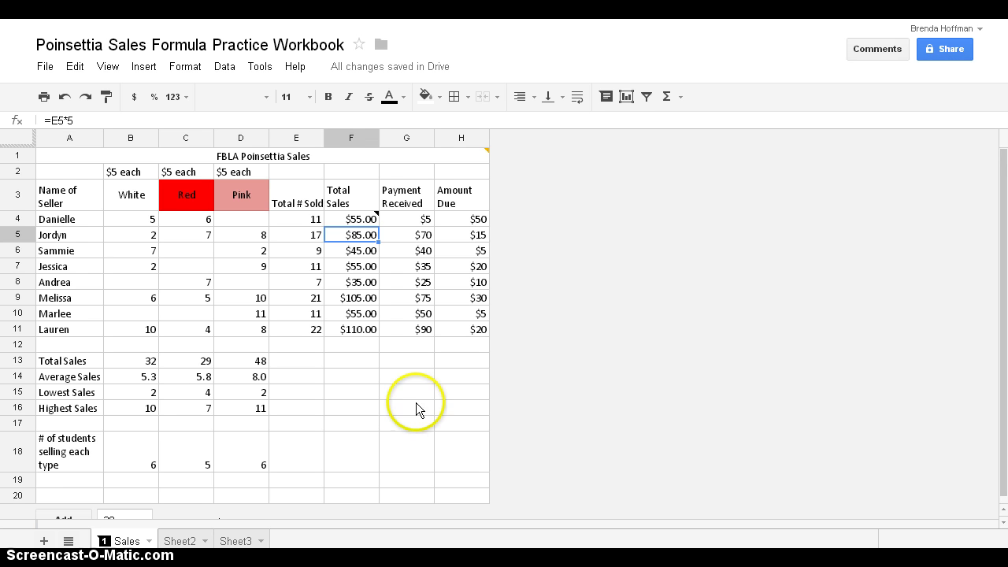
Step: Switch to Sheet2 and enter Monday in cell A1
scroll(1001, 236, "down", 1)
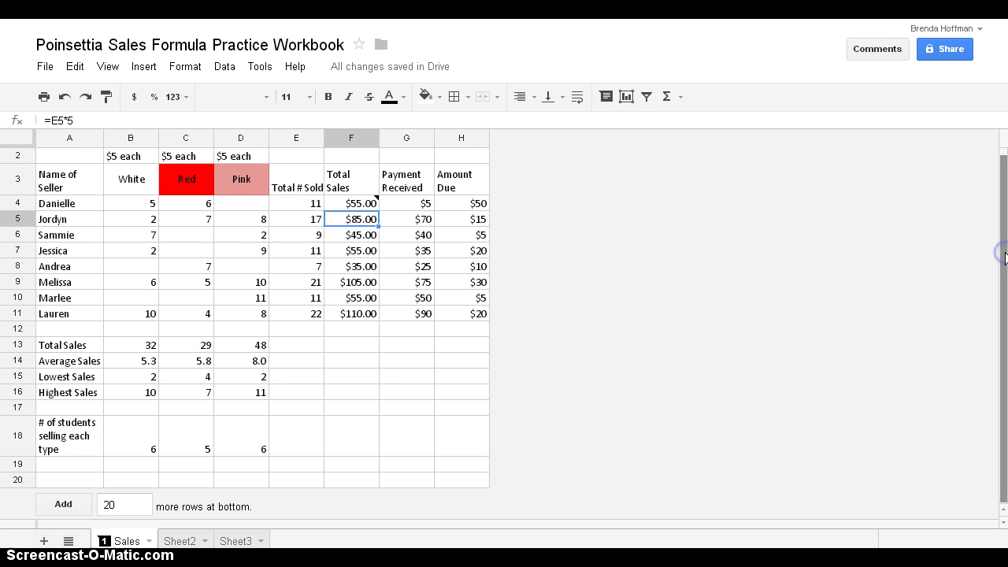
left_click(178, 541)
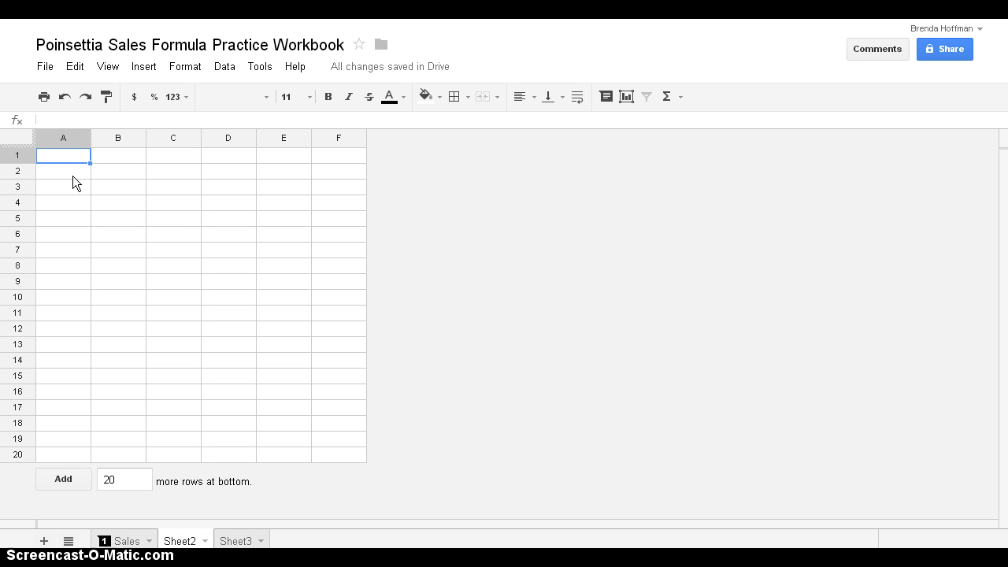
type("Monday")
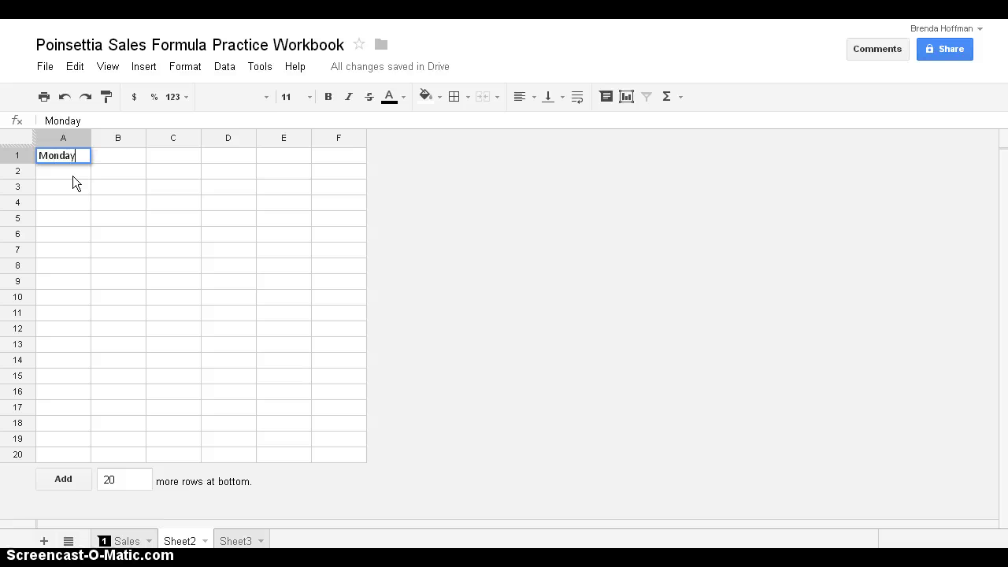
key("Return")
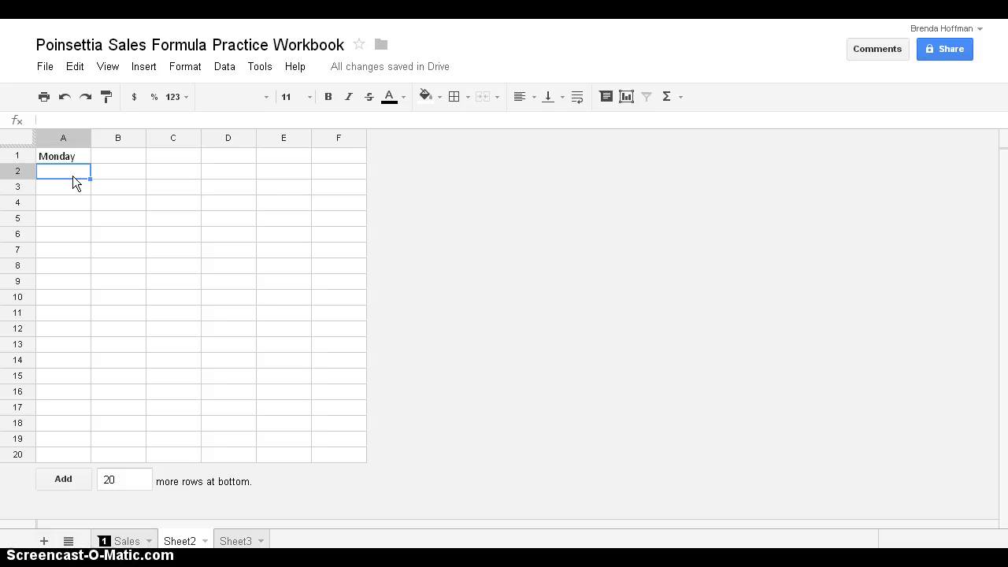
Step: Try filling Monday down from A1 through A4, and clear the copies from A2 through A4
left_click(67, 155)
left_click_drag(90, 163, 88, 205)
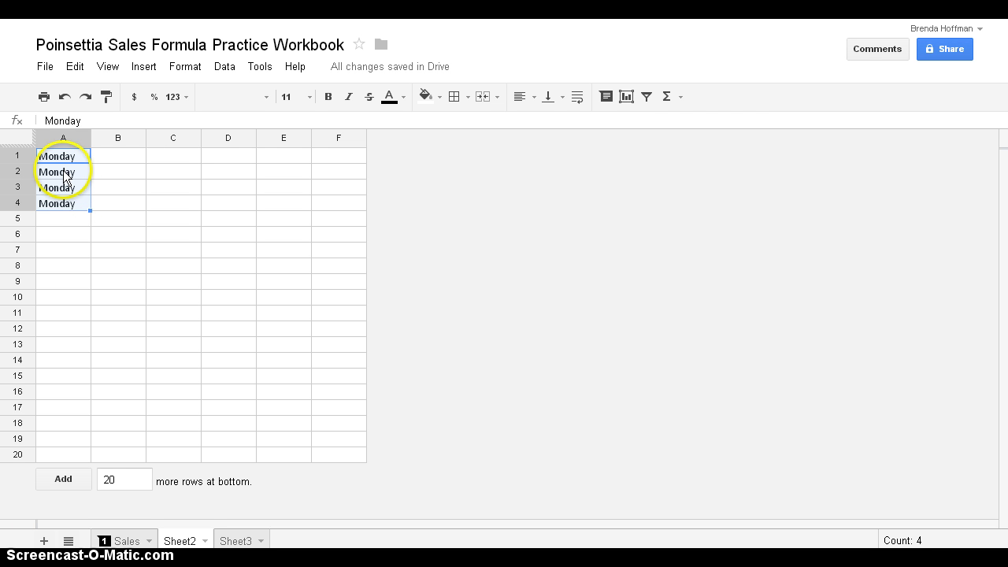
left_click_drag(53, 172, 53, 200)
key("Delete")
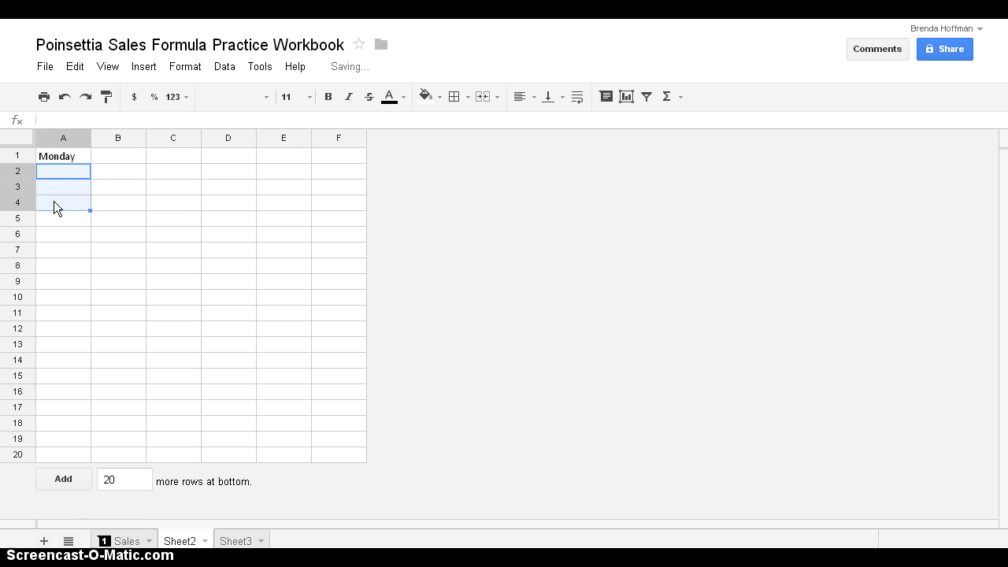
Step: Enter Tuesday in cell A2 beneath Monday, leaving cell A3 empty
type("T")
key("Return")
type("esd")
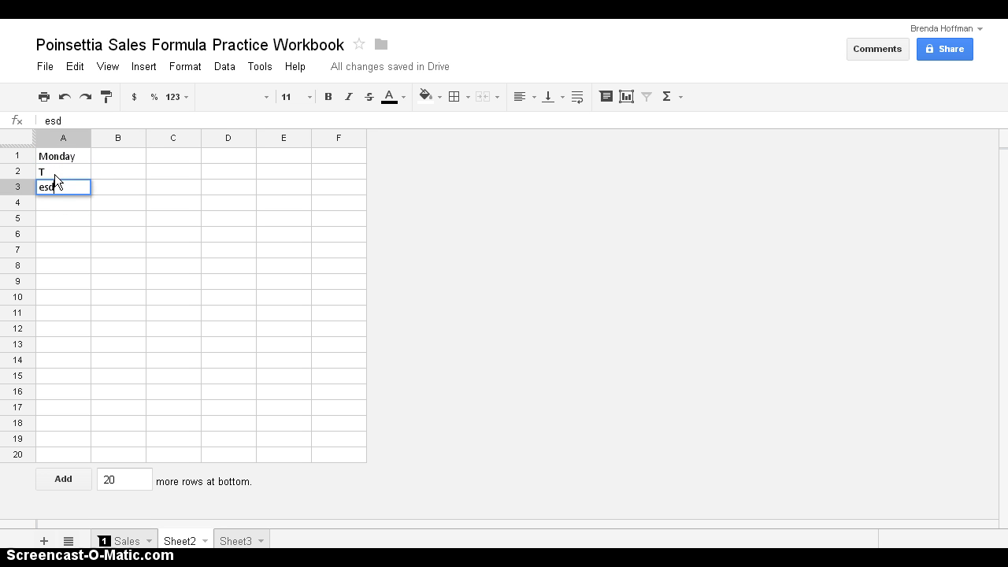
type("a")
key("BackSpace")
key("BackSpace")
key("BackSpace")
left_click(54, 174)
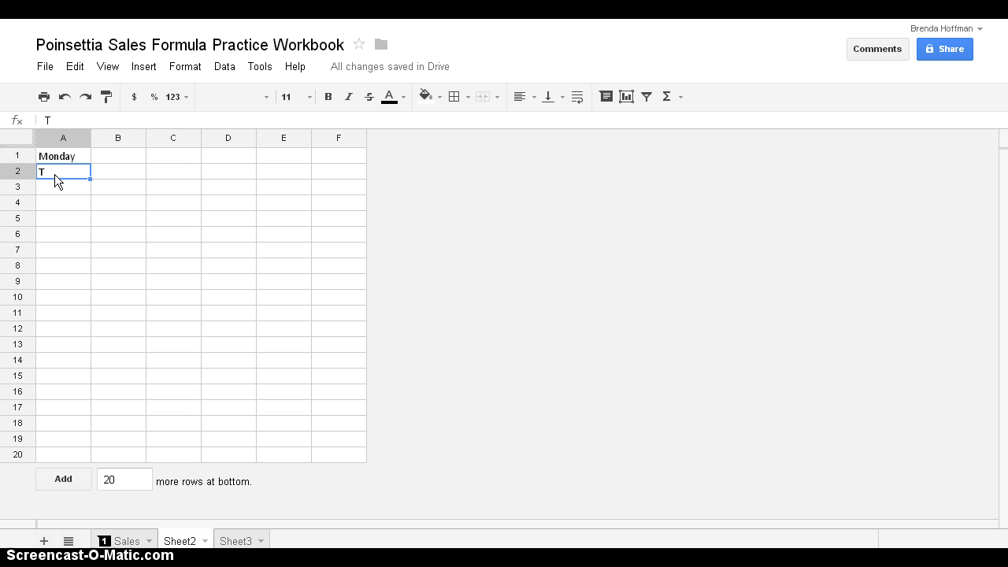
type("Tuesday")
key("Return")
Step: Try filling the weekday series from A1:A2 down through A9, and undo the fill
left_click(60, 157)
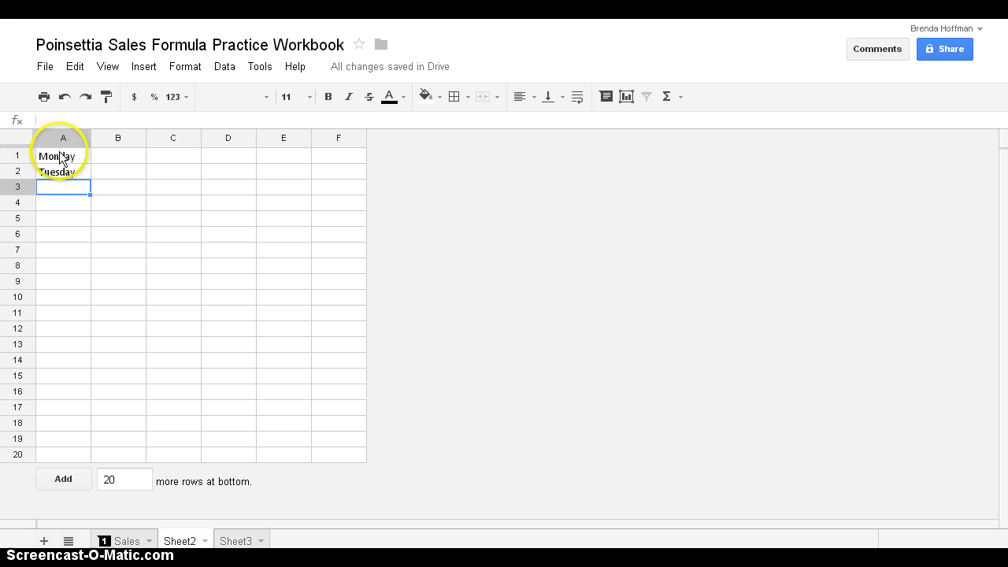
left_click_drag(60, 158, 97, 277)
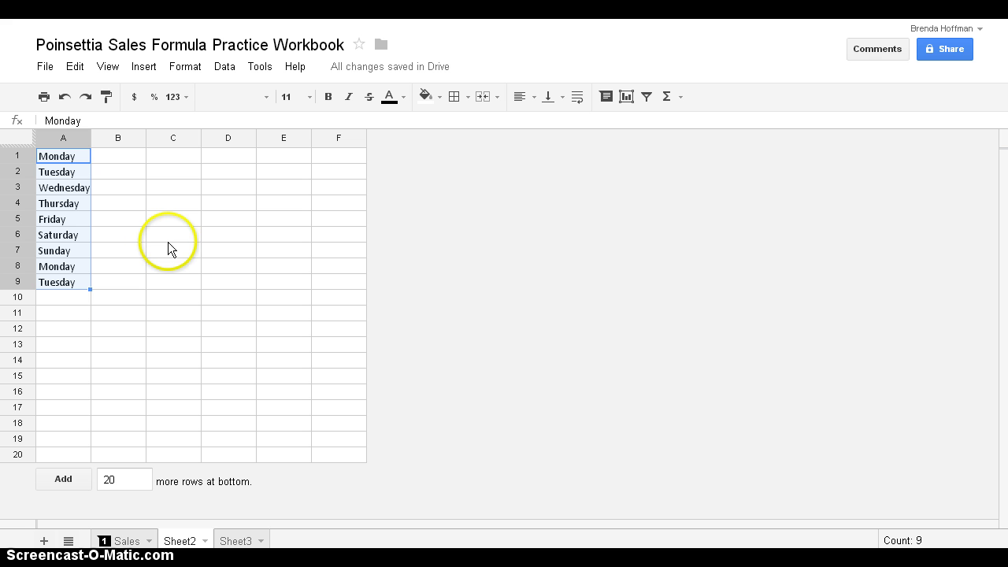
left_click(64, 98)
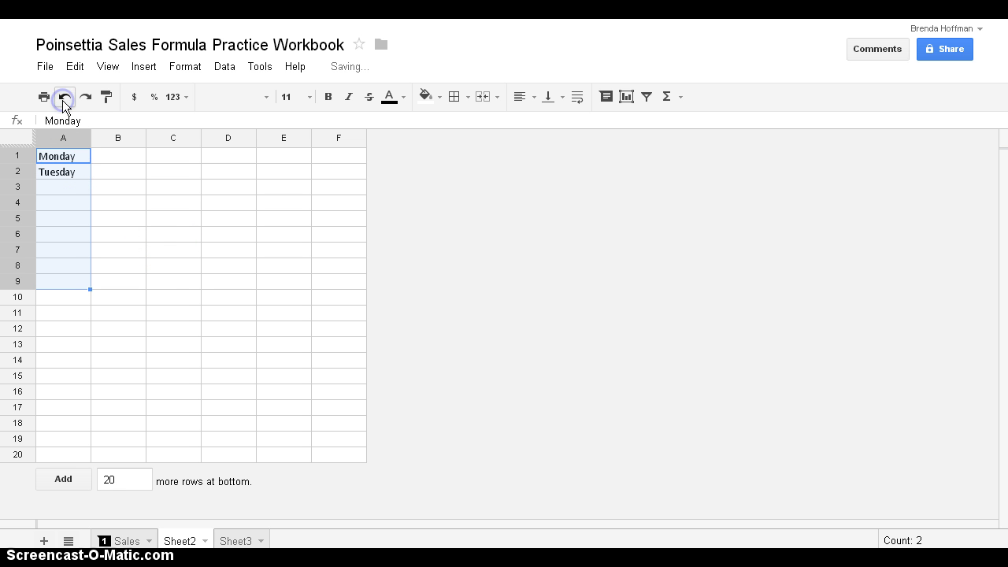
Step: Fill the Monday–Tuesday weekday series from A1:A2 down through A10
left_click(59, 172)
left_click(54, 157)
left_click(53, 166)
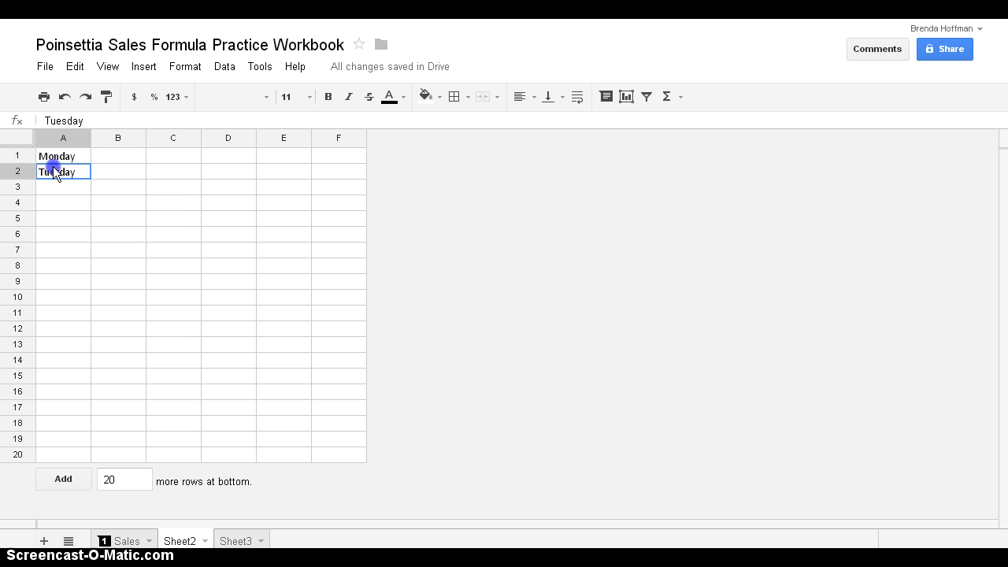
left_click(50, 158)
left_click_drag(51, 160, 91, 303)
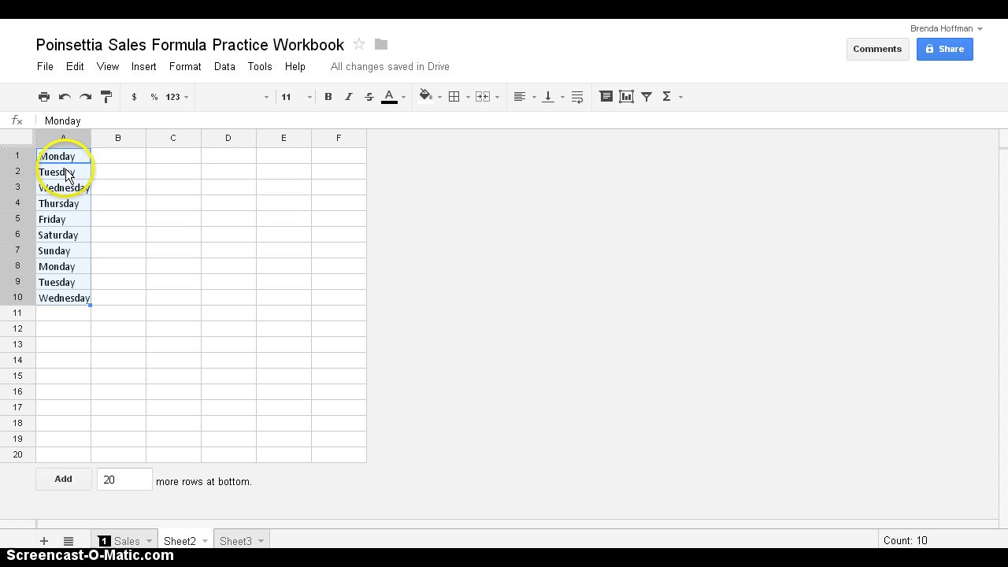
Step: Enter the starting numbers 3 in cell C1 and 6 in cell C2
left_click(184, 170)
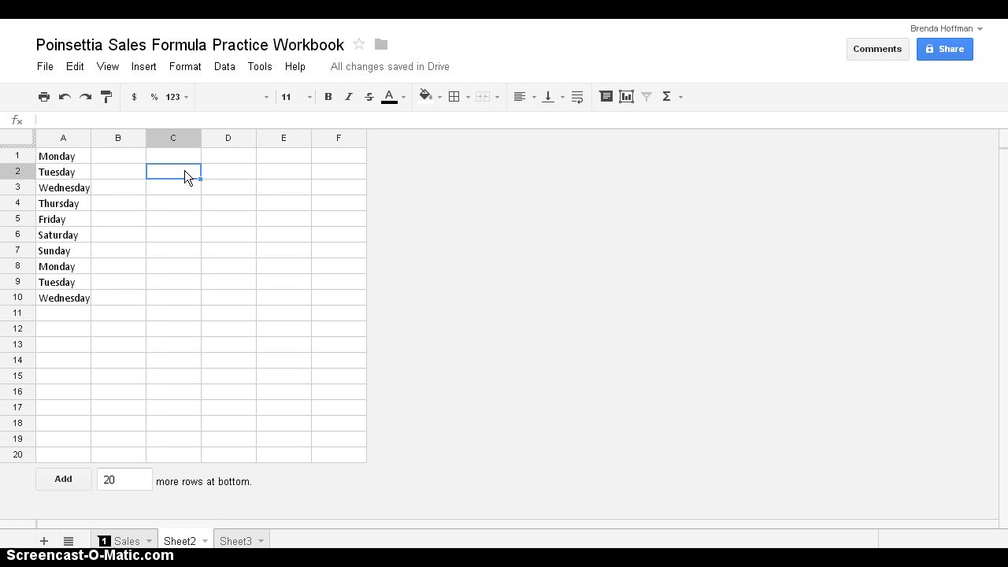
key("Up")
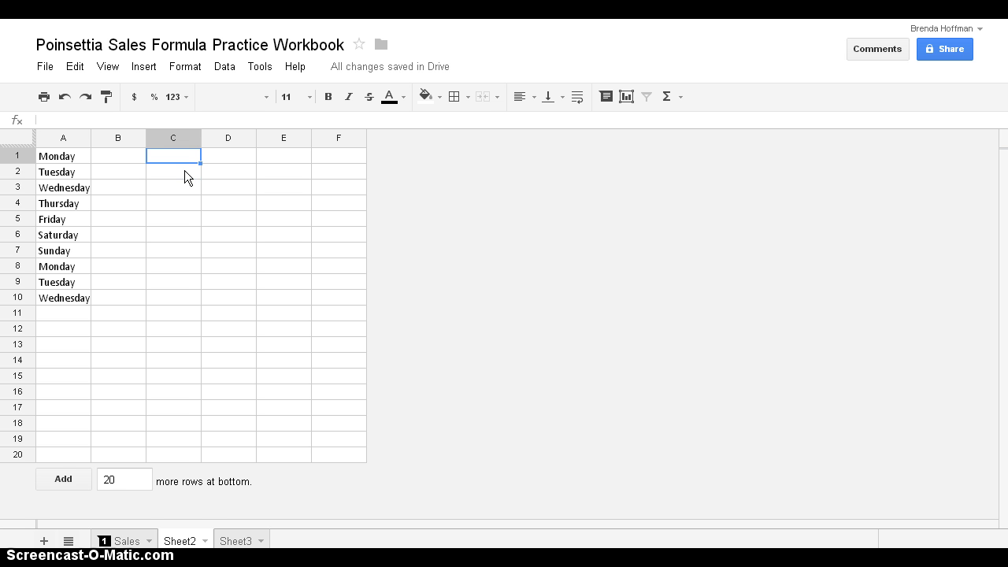
type("3")
key("Return")
type("6")
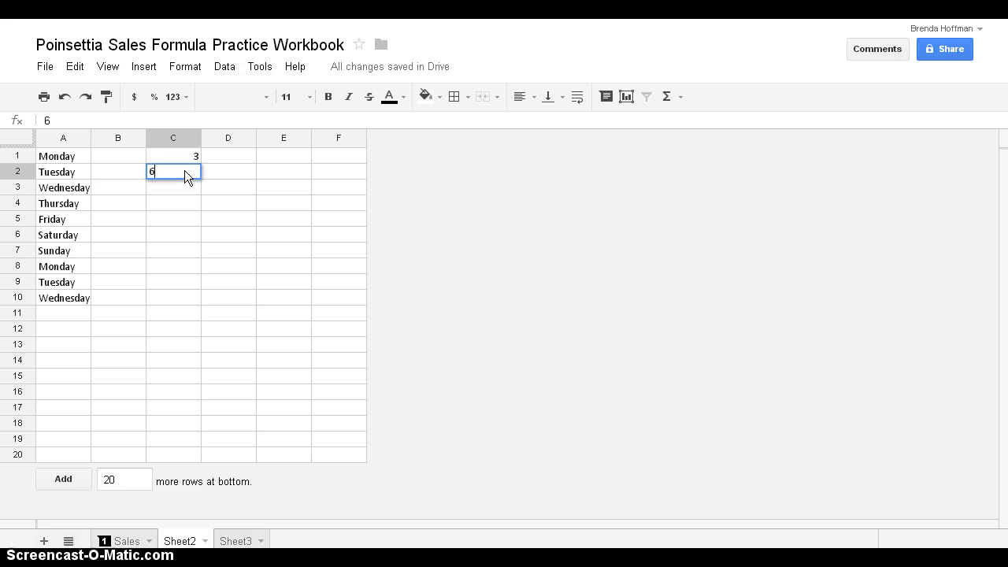
key("Return")
Step: Extend the number series in C1:C2 down through C9 in increments of 3
left_click_drag(175, 161, 203, 285)
left_click(201, 181)
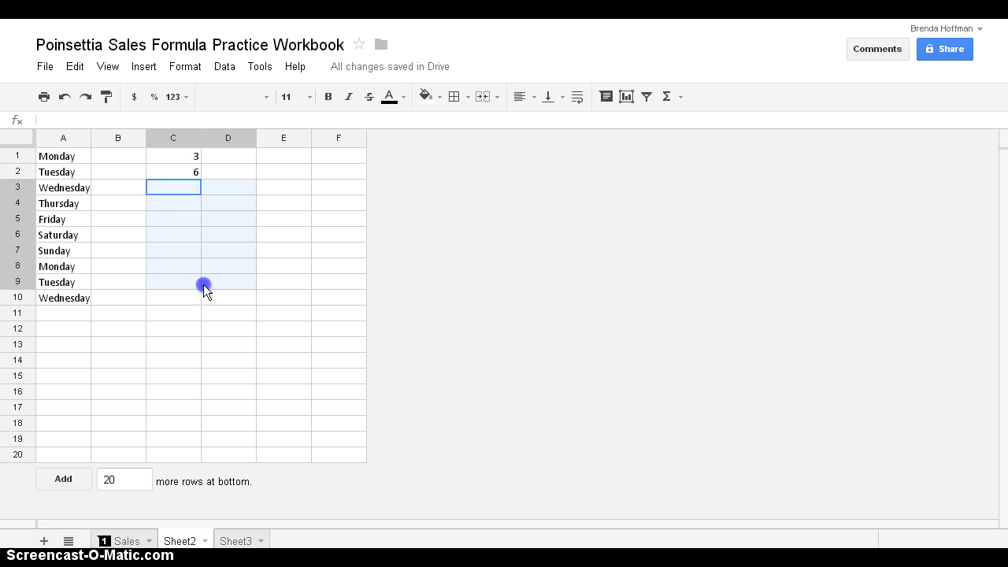
left_click(176, 155)
left_click_drag(176, 156, 204, 282)
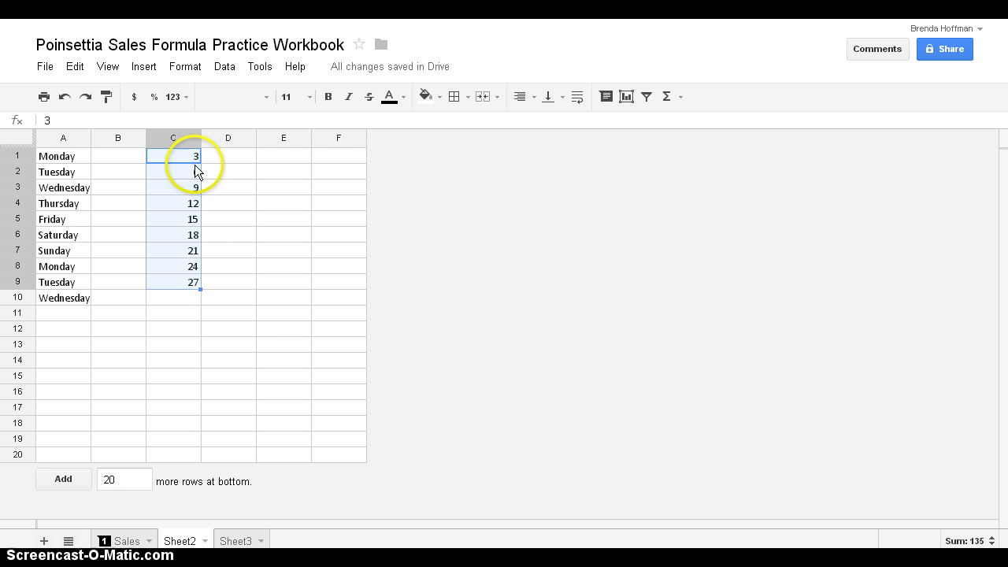
Step: Select cell B12, start inserting an image, and browse the computer for a picture to upload
left_click(111, 330)
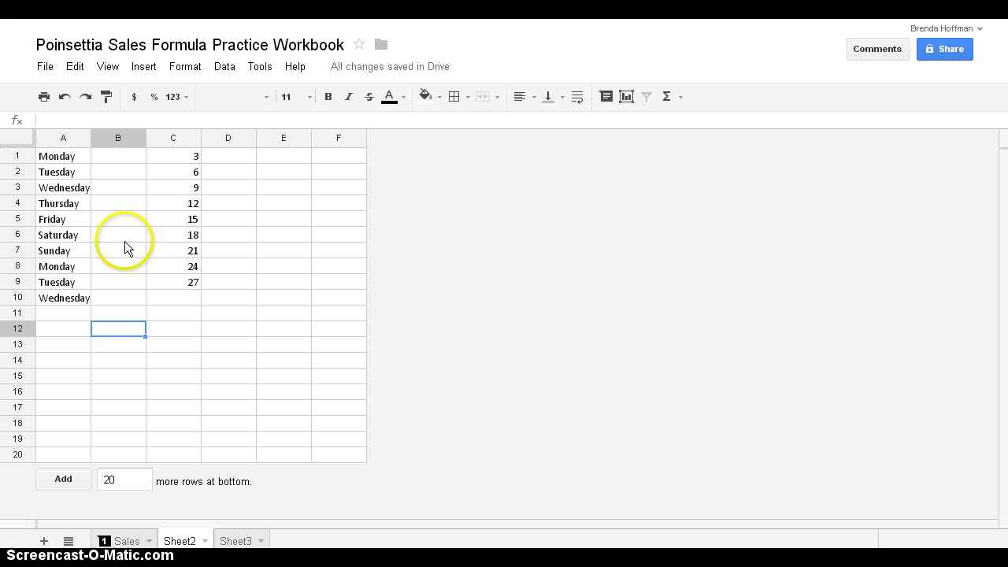
left_click(142, 67)
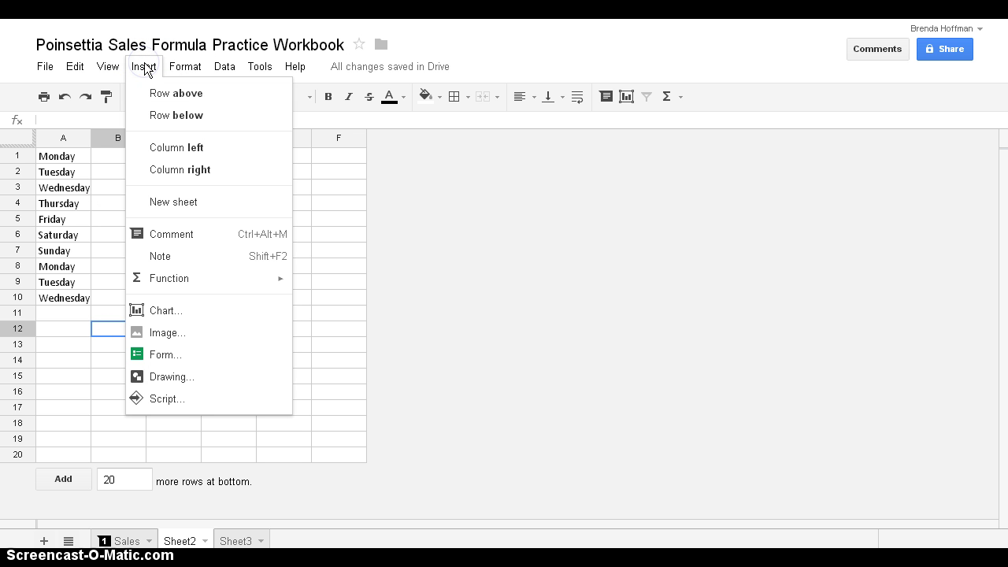
left_click(161, 337)
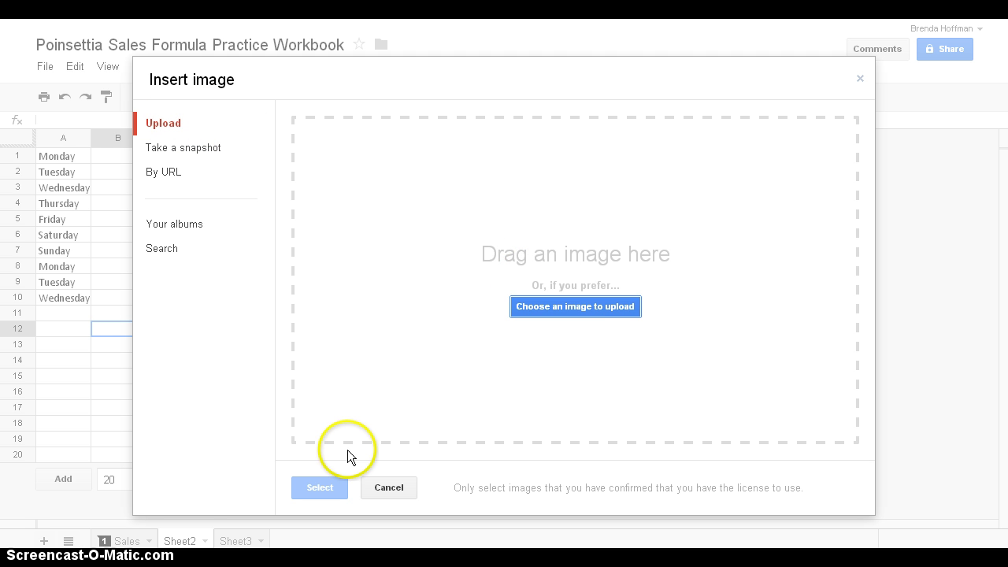
left_click(560, 307)
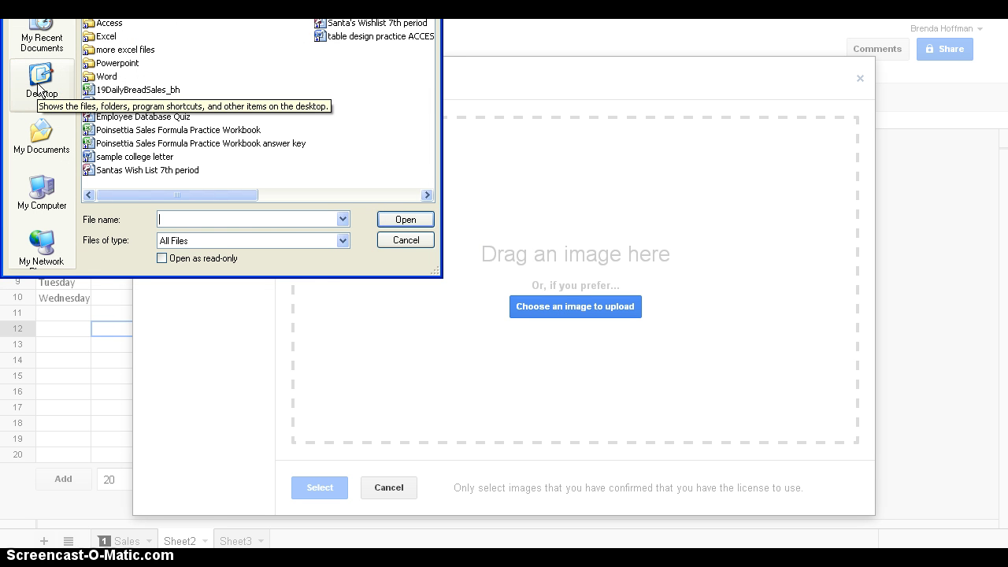
Step: Upload the couple's photo from the personal files folder on the Desktop and insert it in Sheet2
left_click(39, 82)
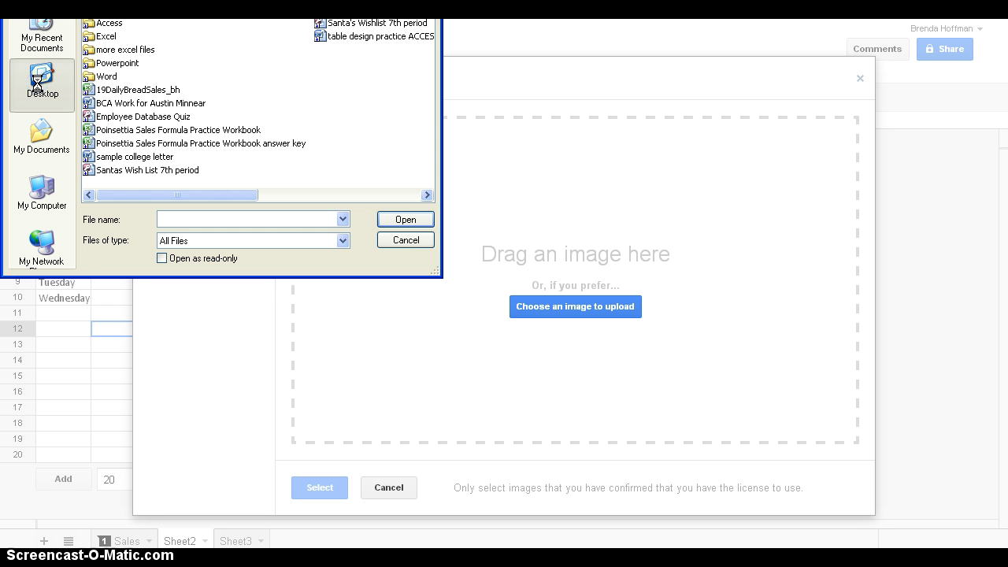
left_click(117, 51)
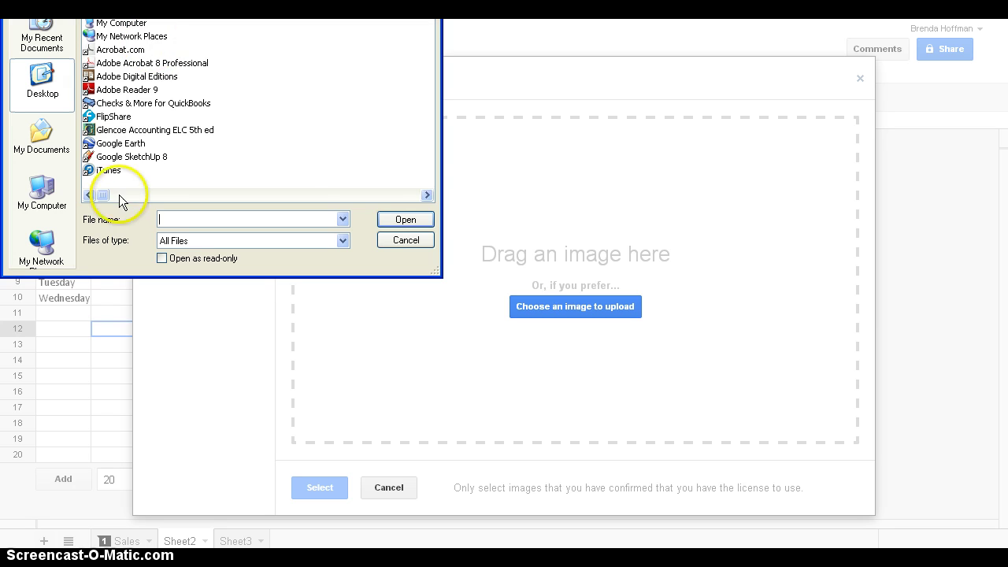
left_click(428, 196)
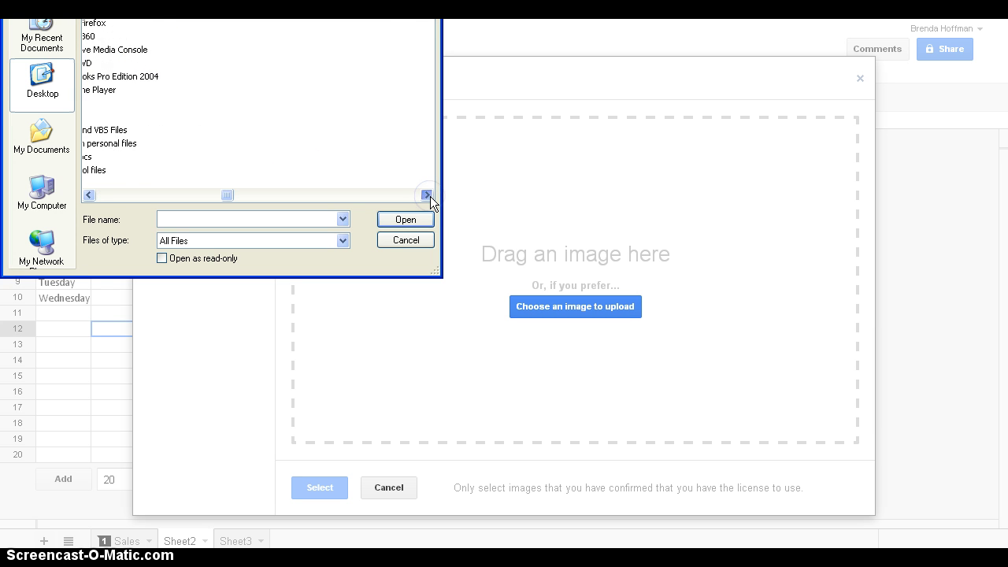
left_click(89, 195)
left_click(89, 195)
left_click(88, 195)
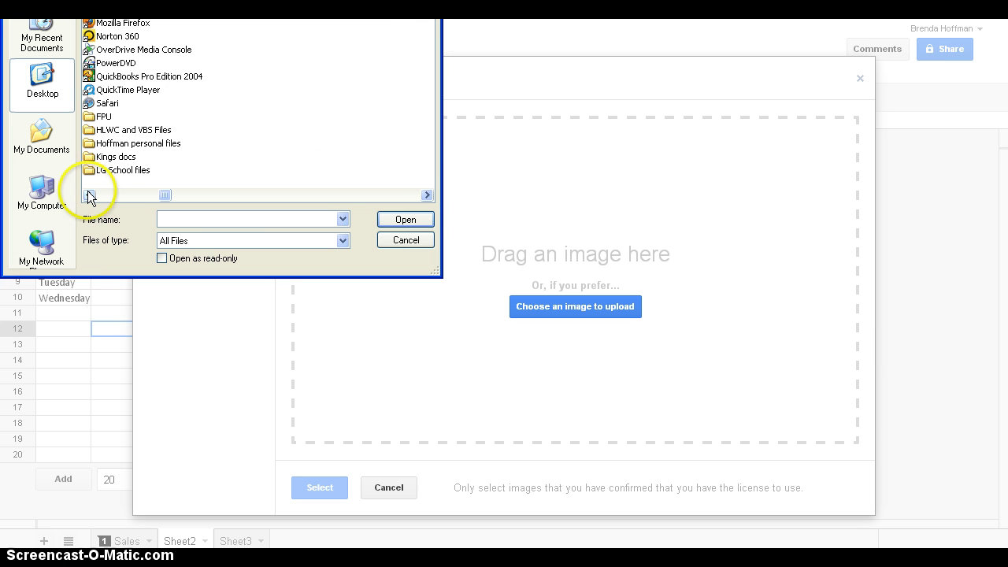
left_click(109, 134)
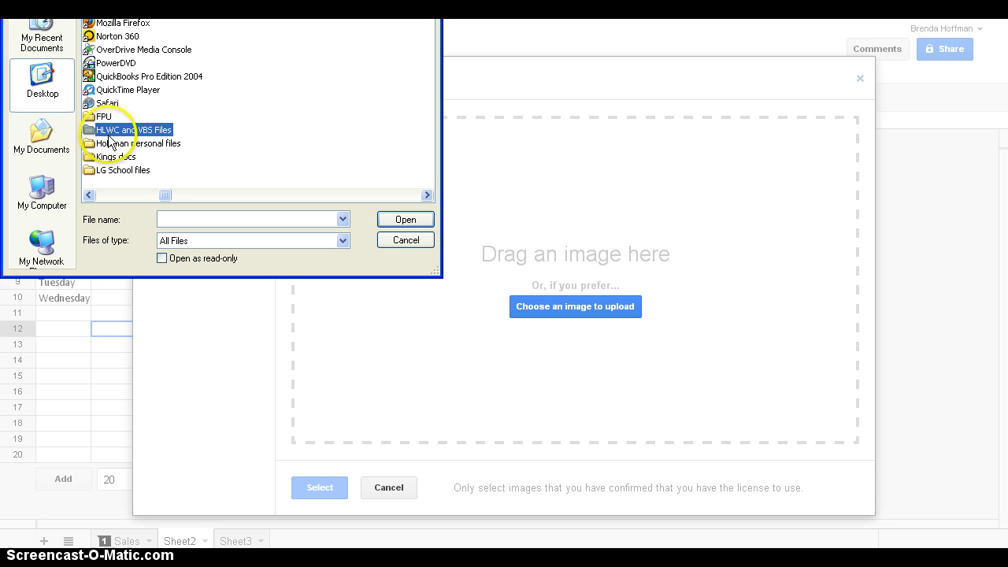
double_click(108, 143)
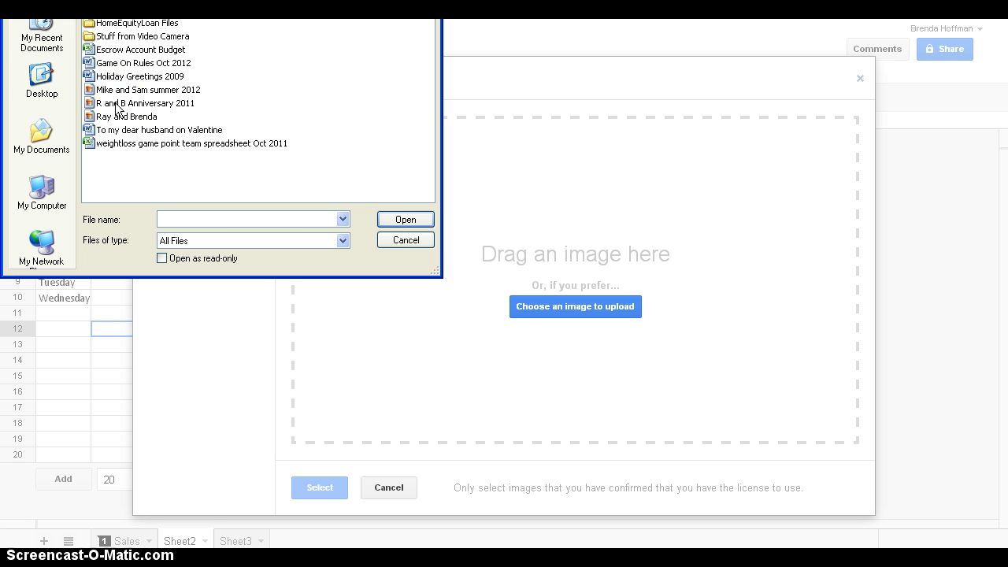
left_click(124, 116)
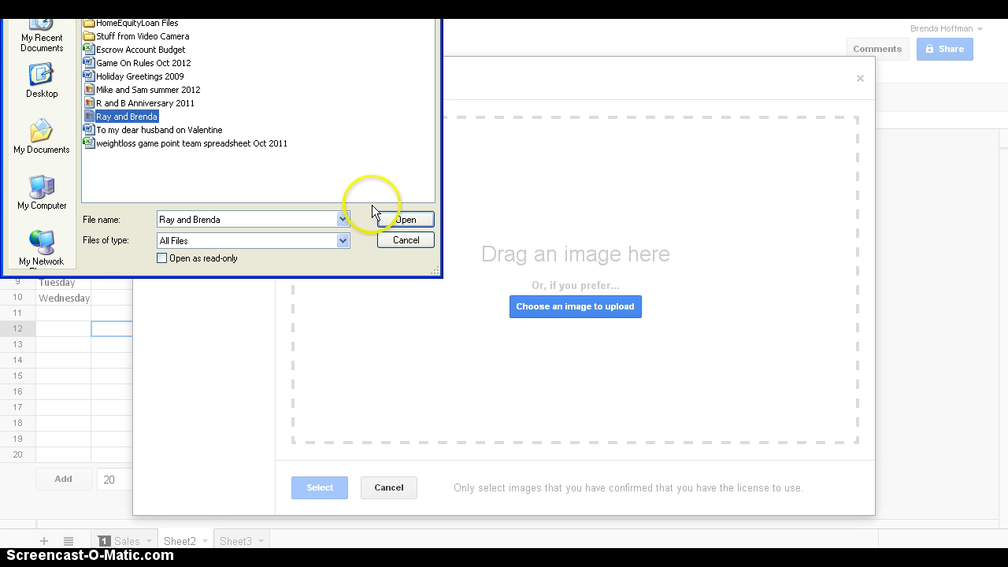
left_click(398, 220)
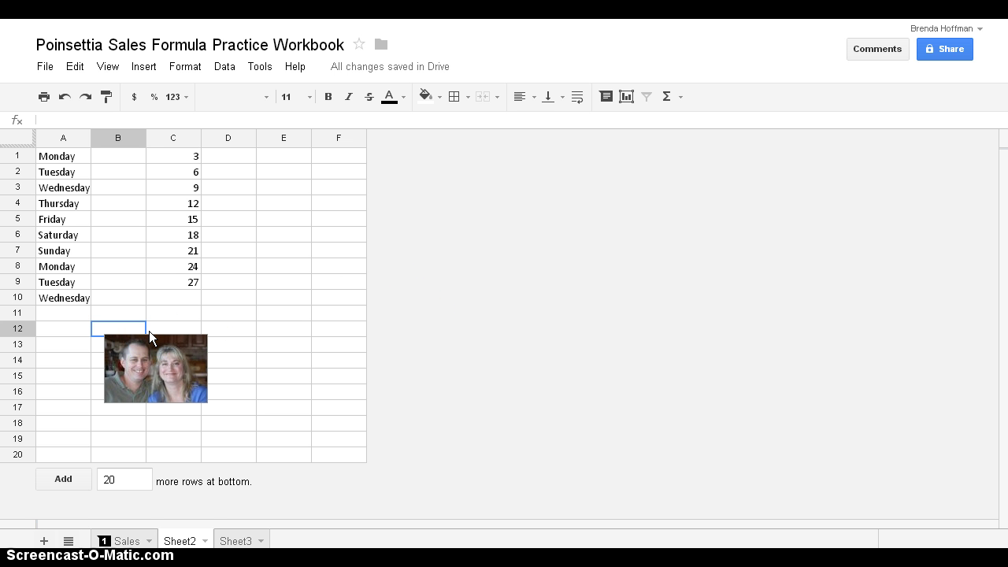
Step: View the available options for the inserted photo, and leave it deselected
left_click(151, 346)
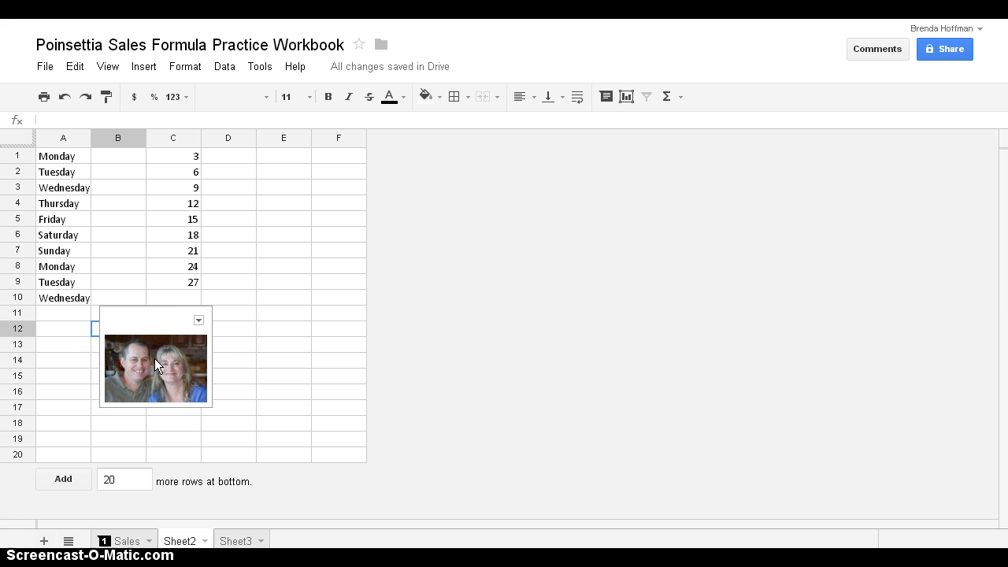
left_click(199, 321)
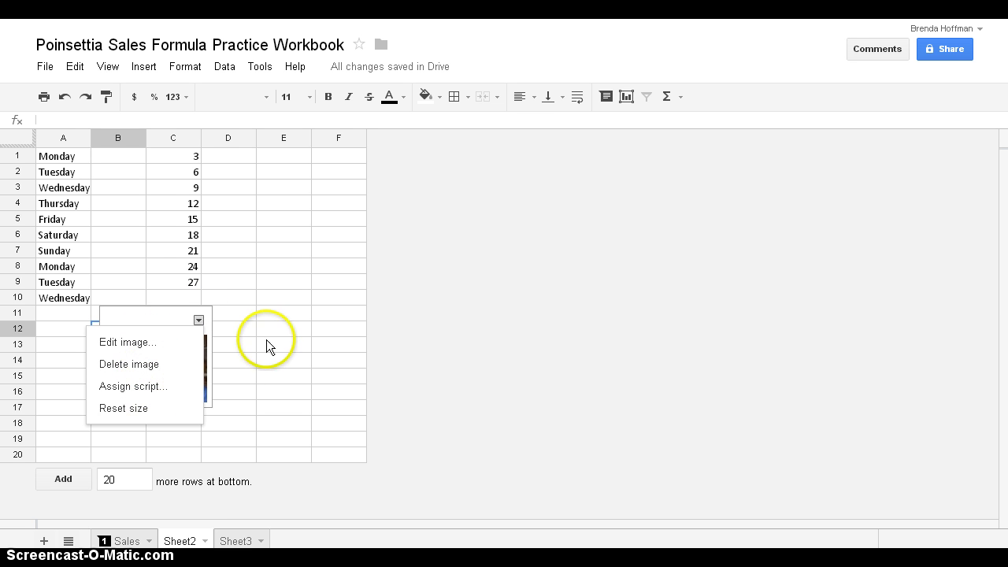
left_click(263, 293)
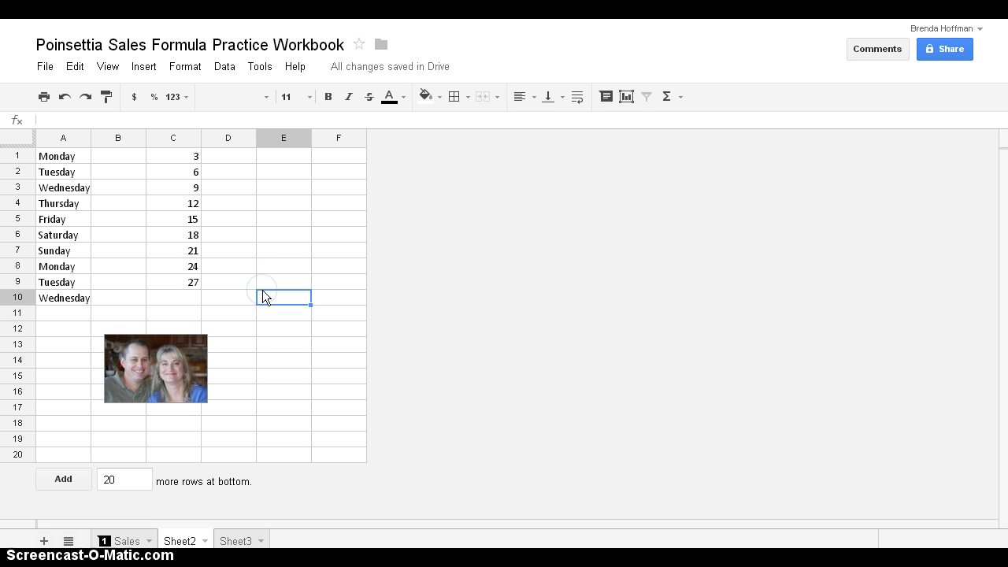